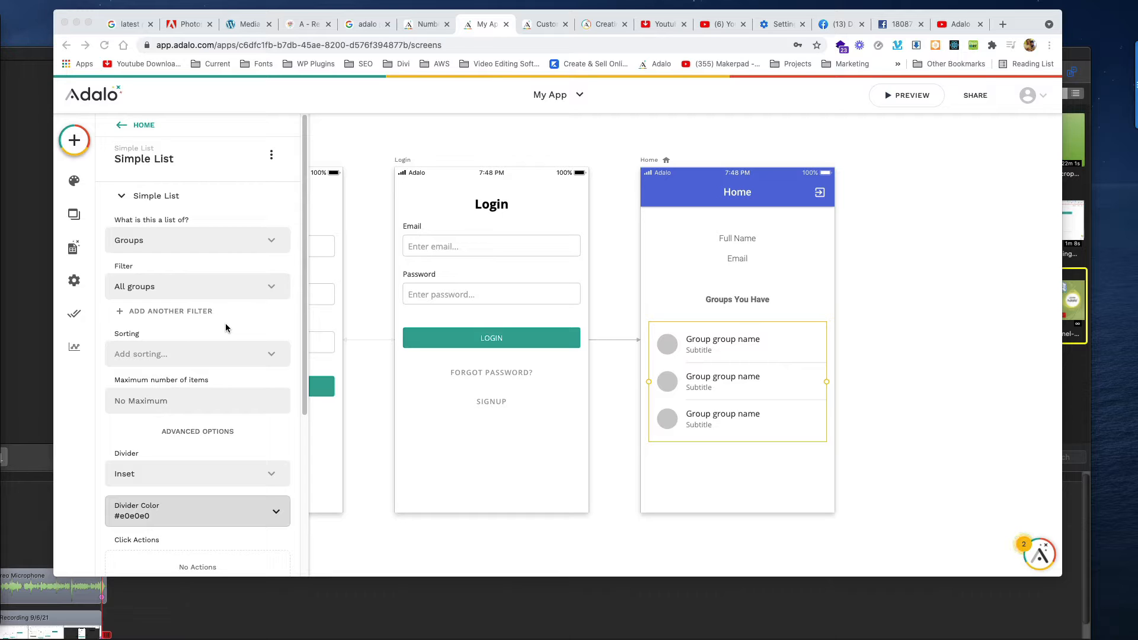
# - Check the Groups database collection, and sort the Home screen's groups list by Group Name - A to Z
pyautogui.click(73, 250)
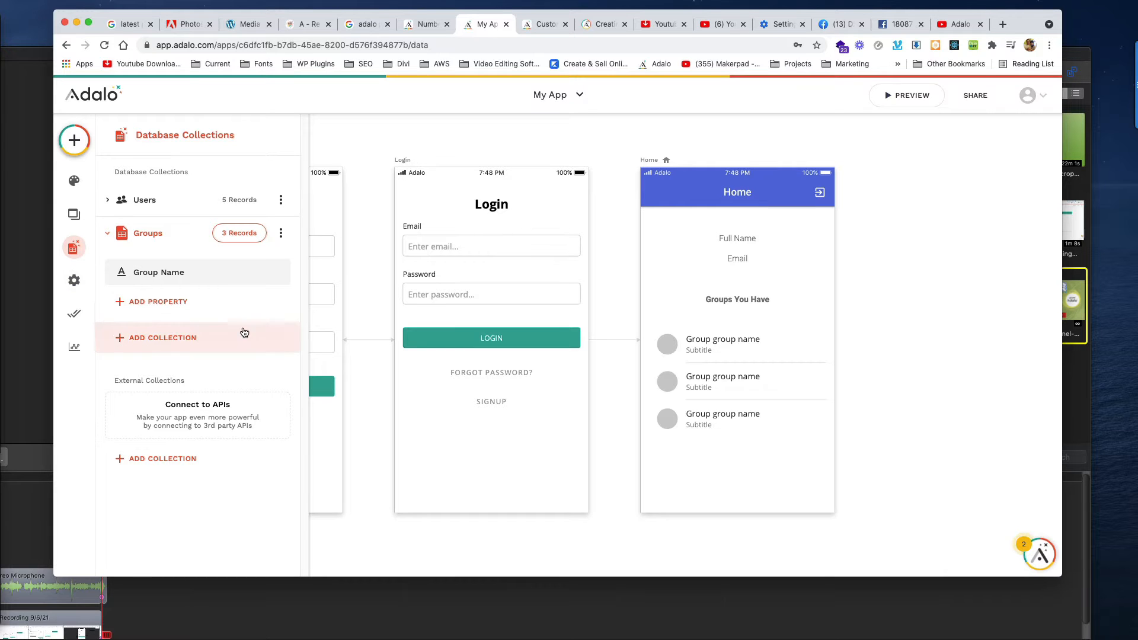
pyautogui.click(376, 198)
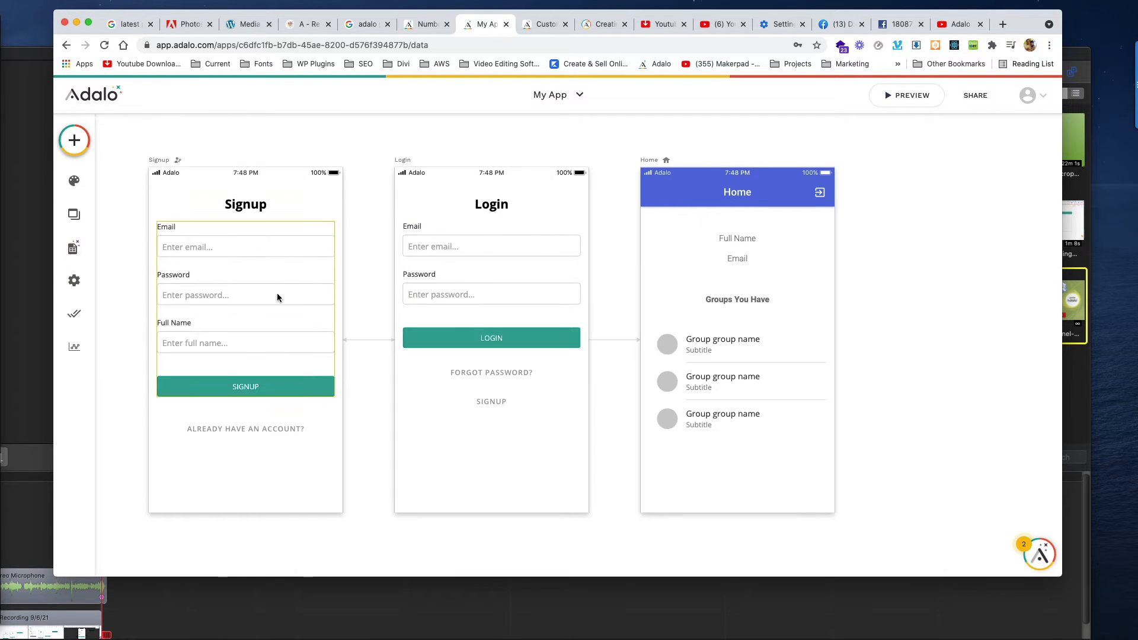
pyautogui.click(705, 336)
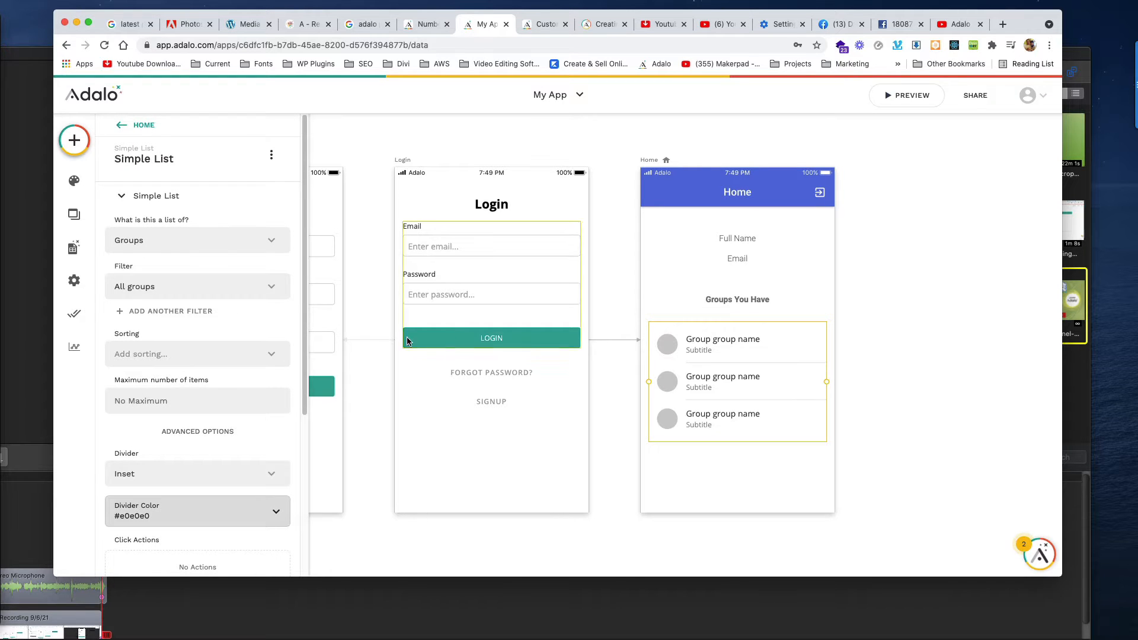
pyautogui.click(166, 356)
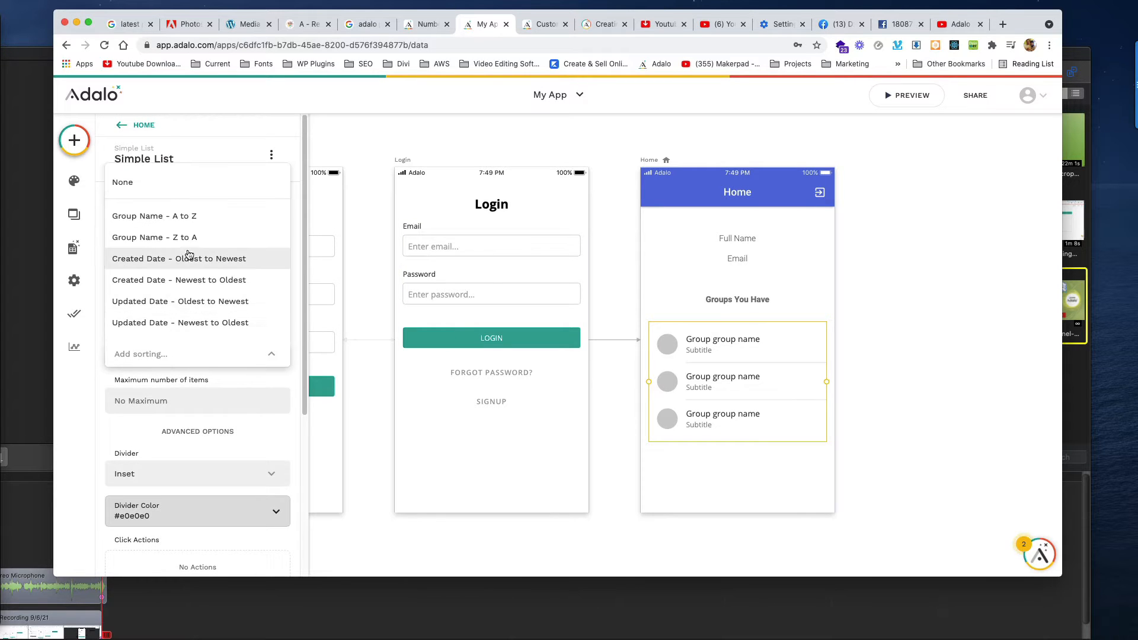
pyautogui.click(188, 228)
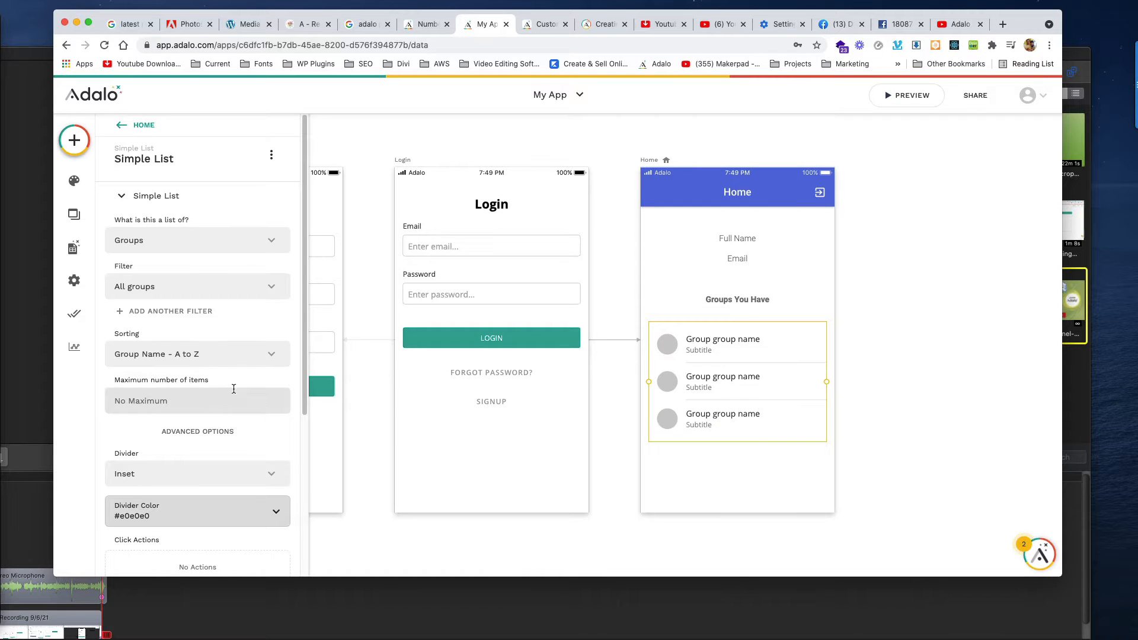
pyautogui.click(251, 359)
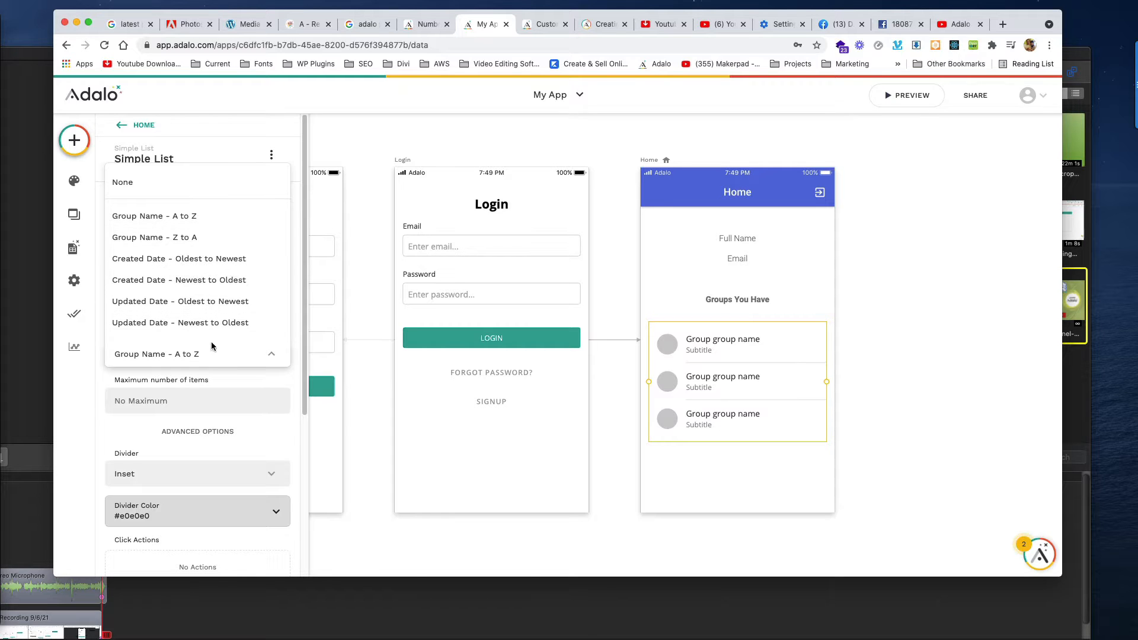
pyautogui.click(970, 375)
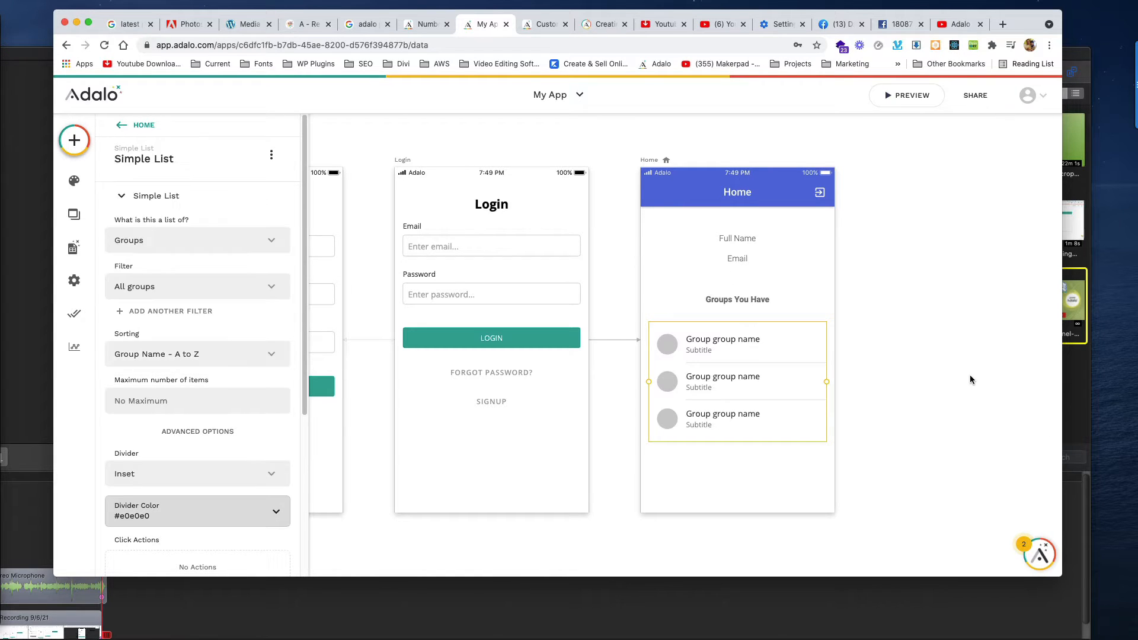
# - Move the groups list slightly lower on the Home screen and check the app in the preview
pyautogui.click(969, 372)
pyautogui.click(788, 400)
pyautogui.moveTo(788, 400); pyautogui.dragTo(788, 407)
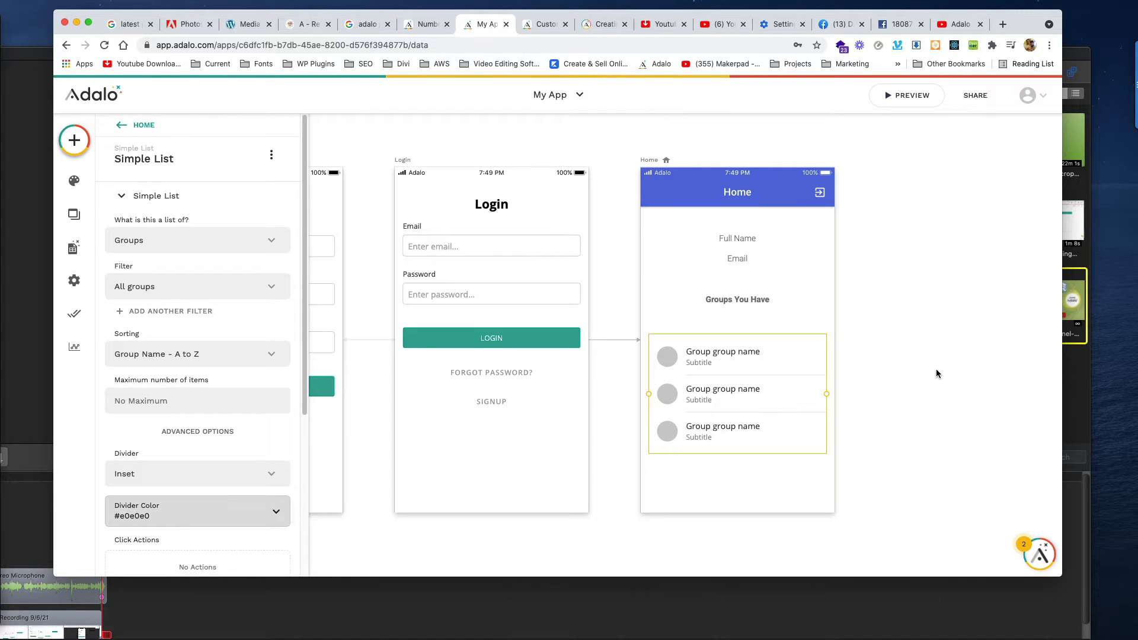
pyautogui.click(936, 368)
pyautogui.click(899, 97)
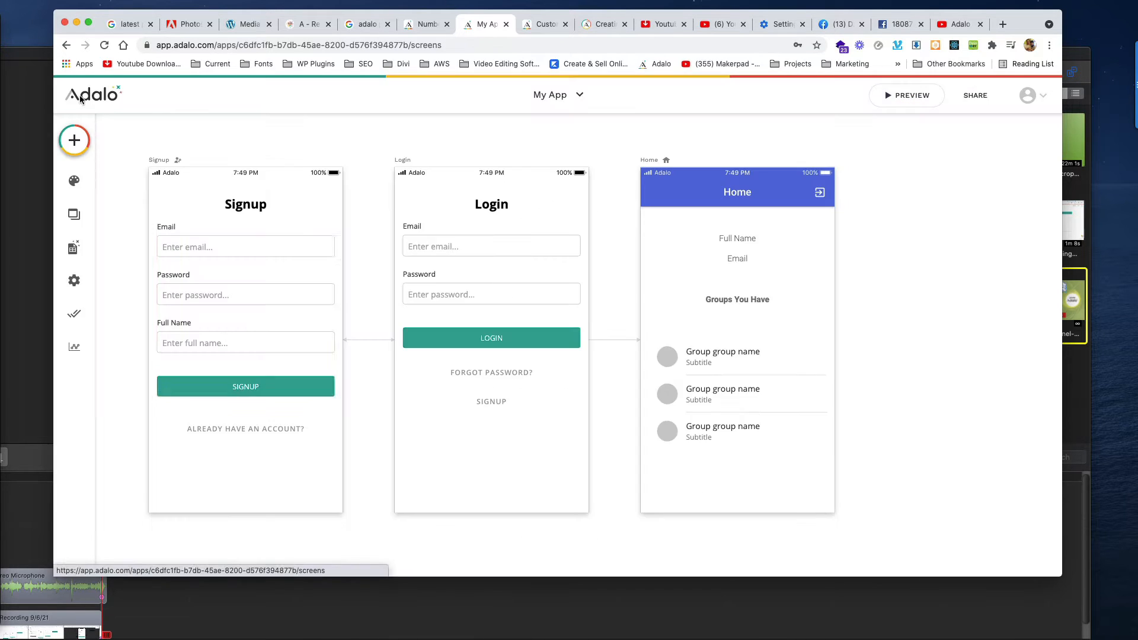
pyautogui.click(77, 99)
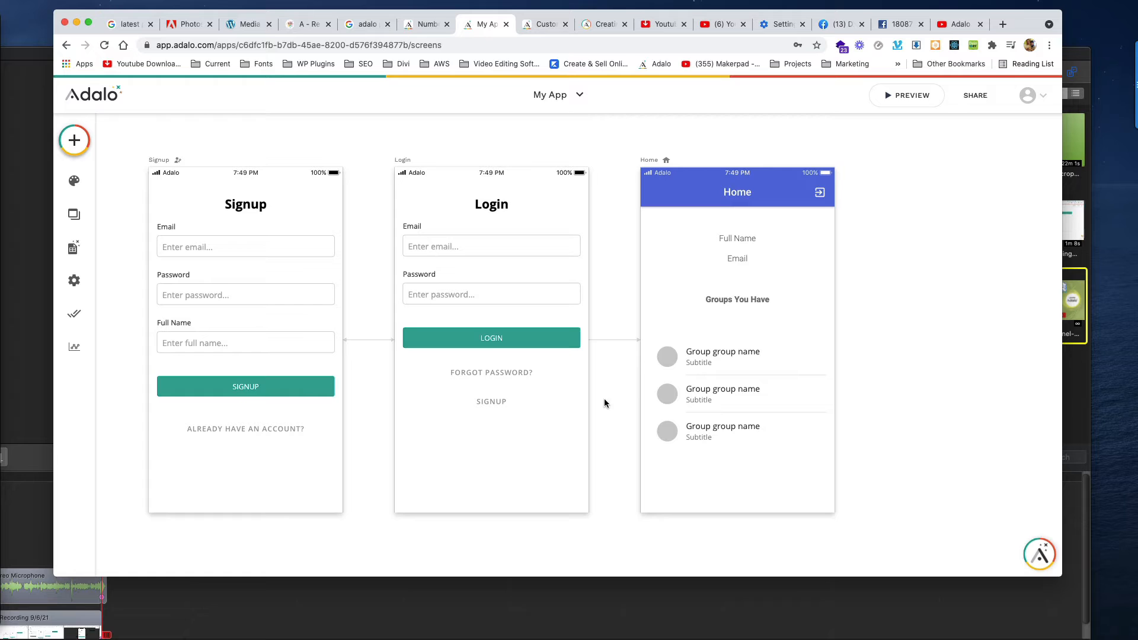
# - Clear the groups list's title text and insert the current group's Group Name as its dynamic value
pyautogui.click(738, 353)
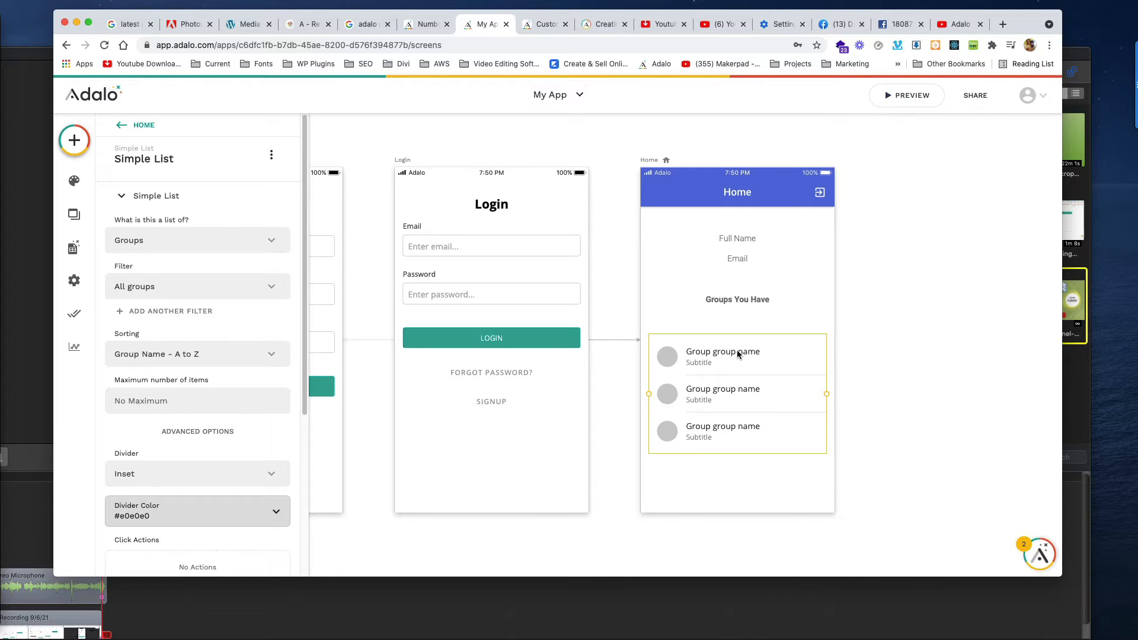
pyautogui.scroll(-4, 222, 437)
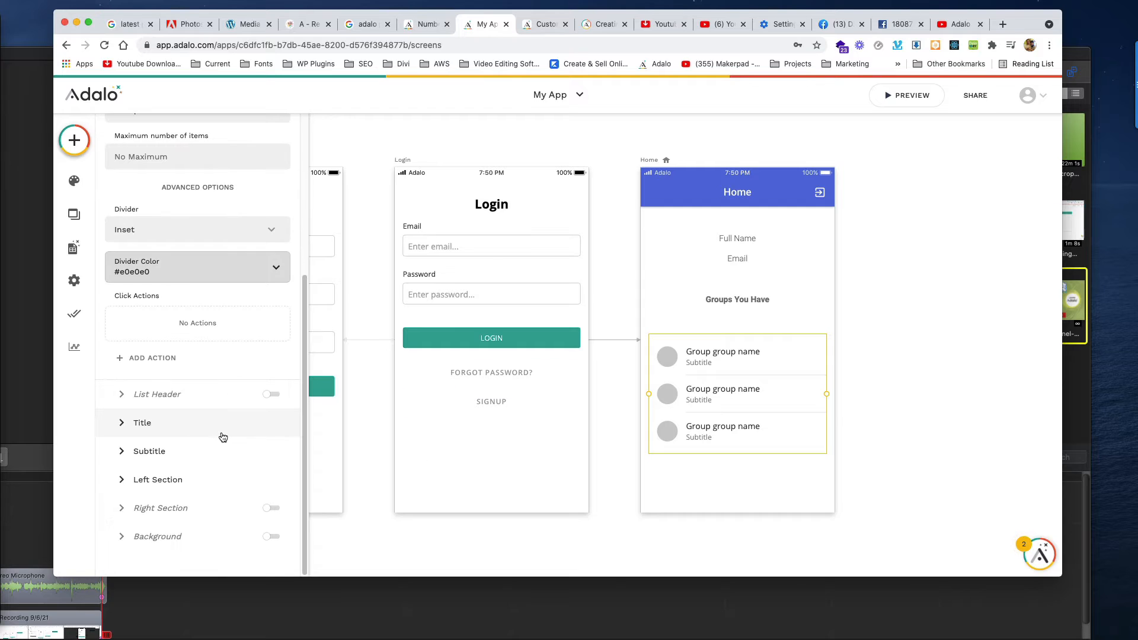
pyautogui.click(122, 423)
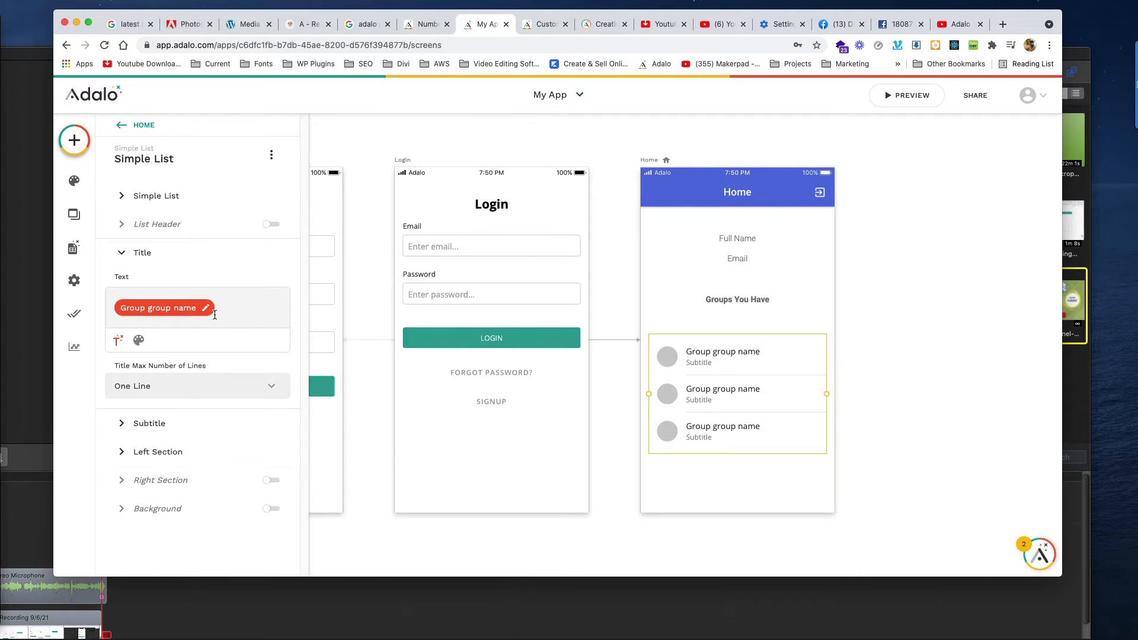
pyautogui.click(219, 314)
pyautogui.press('BackSpace')
pyautogui.click(118, 330)
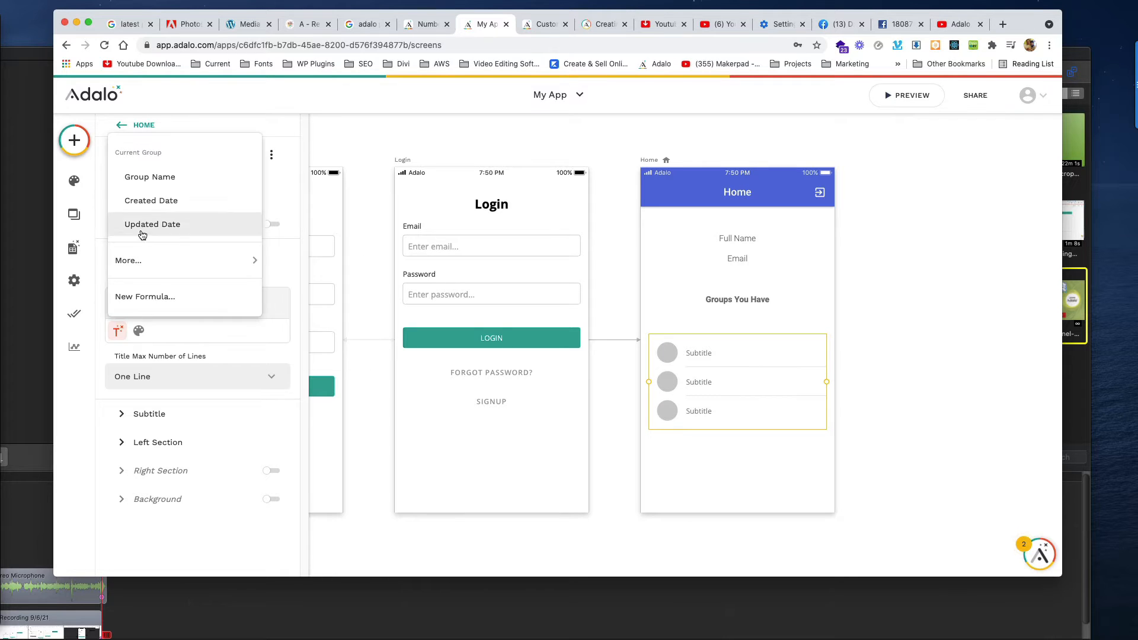
pyautogui.click(231, 340)
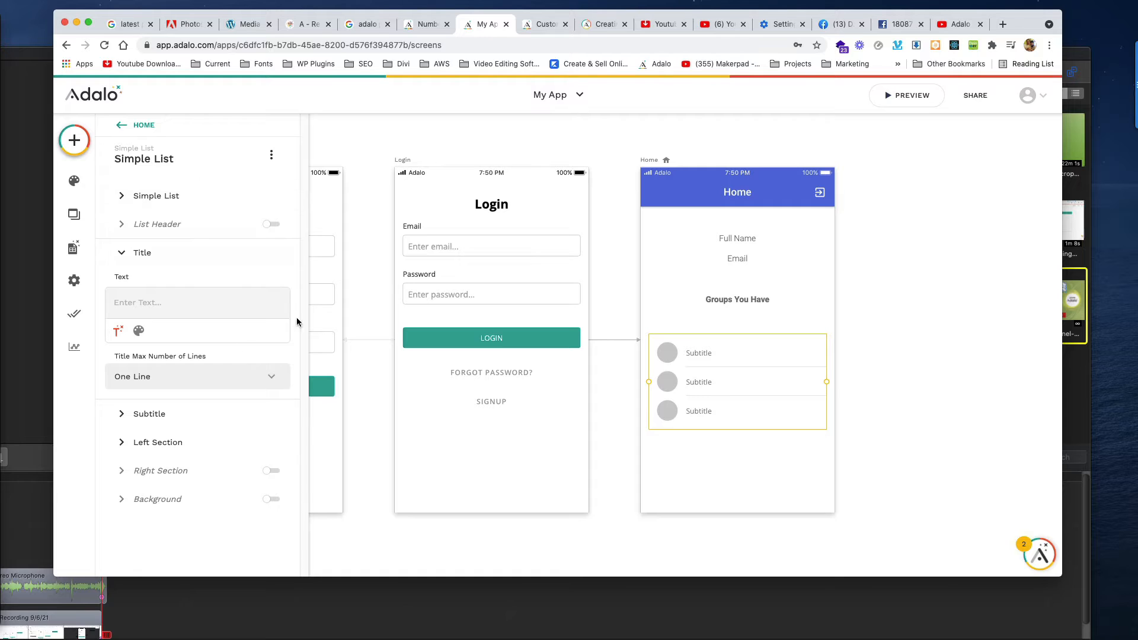
pyautogui.click(173, 316)
pyautogui.click(119, 330)
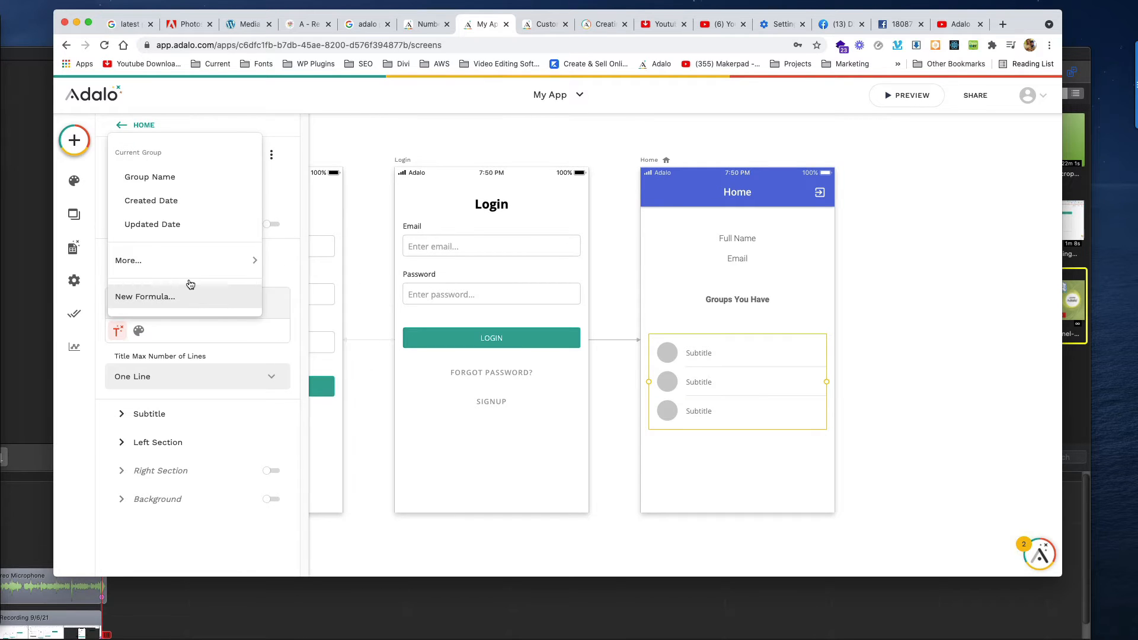
pyautogui.click(168, 177)
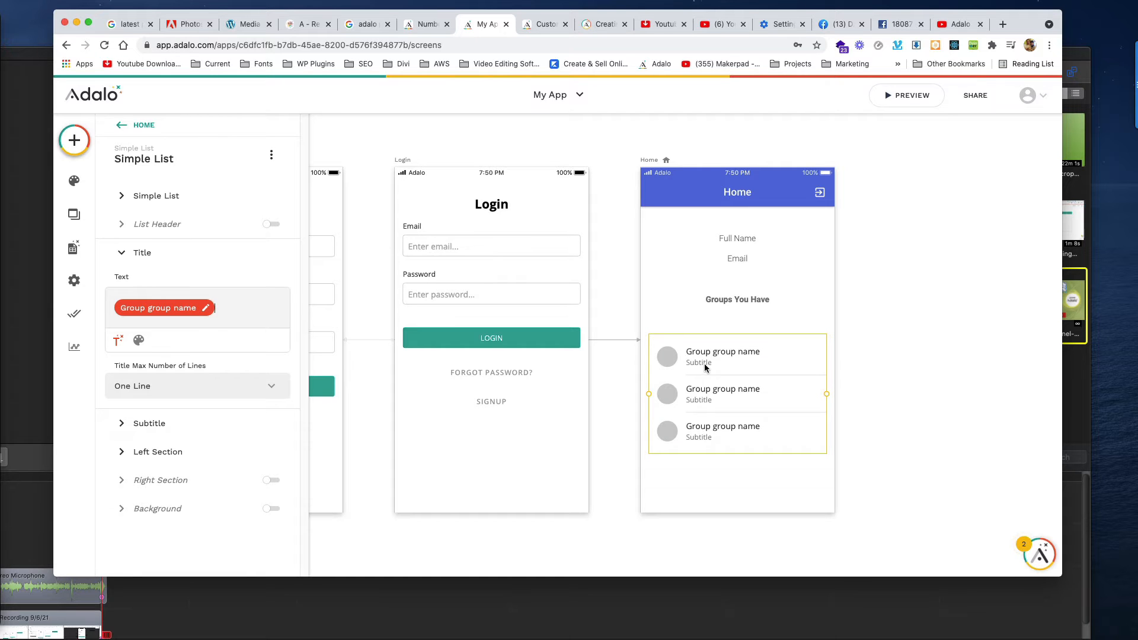
# - Replace the groups list's subtitle placeholder with the current group's Created Date
pyautogui.click(127, 424)
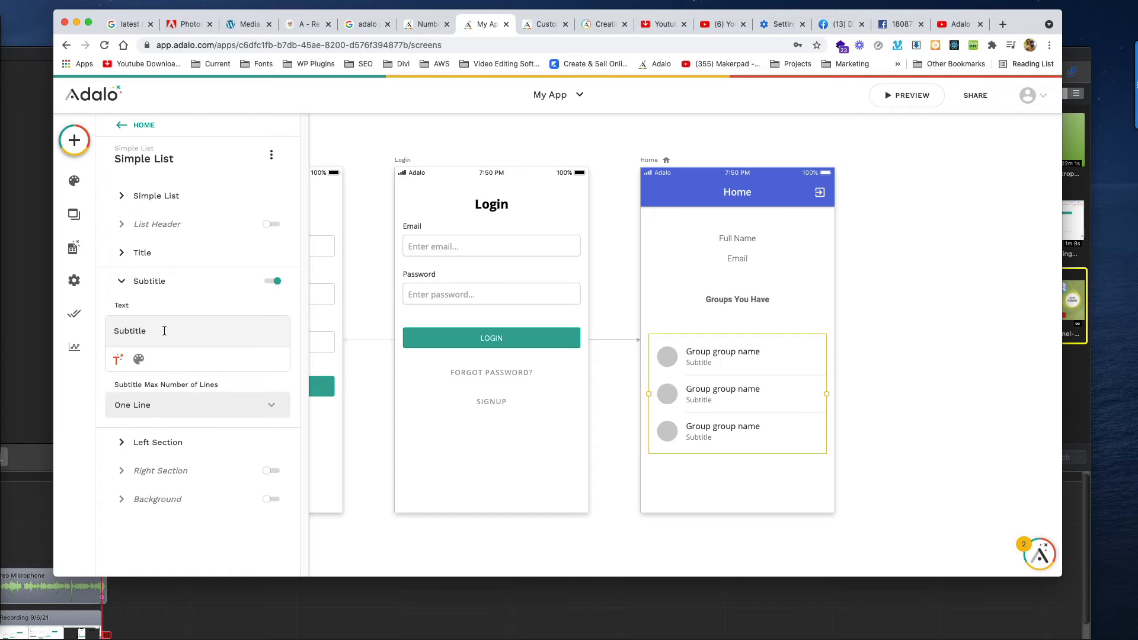
pyautogui.doubleClick(165, 330)
pyautogui.press('BackSpace')
pyautogui.click(119, 358)
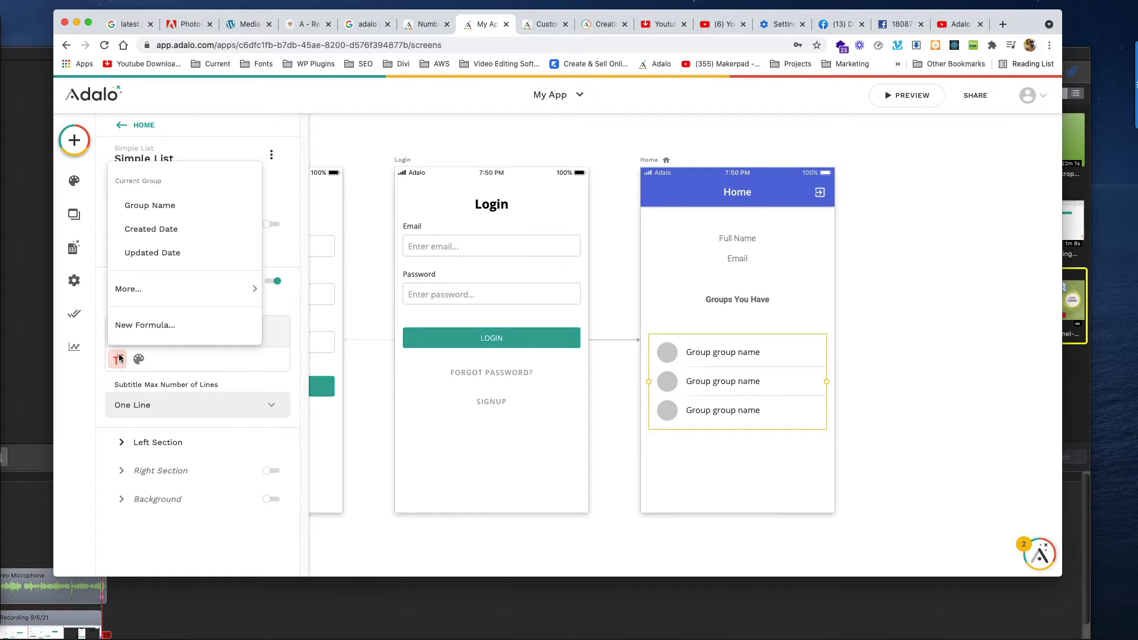
pyautogui.click(168, 229)
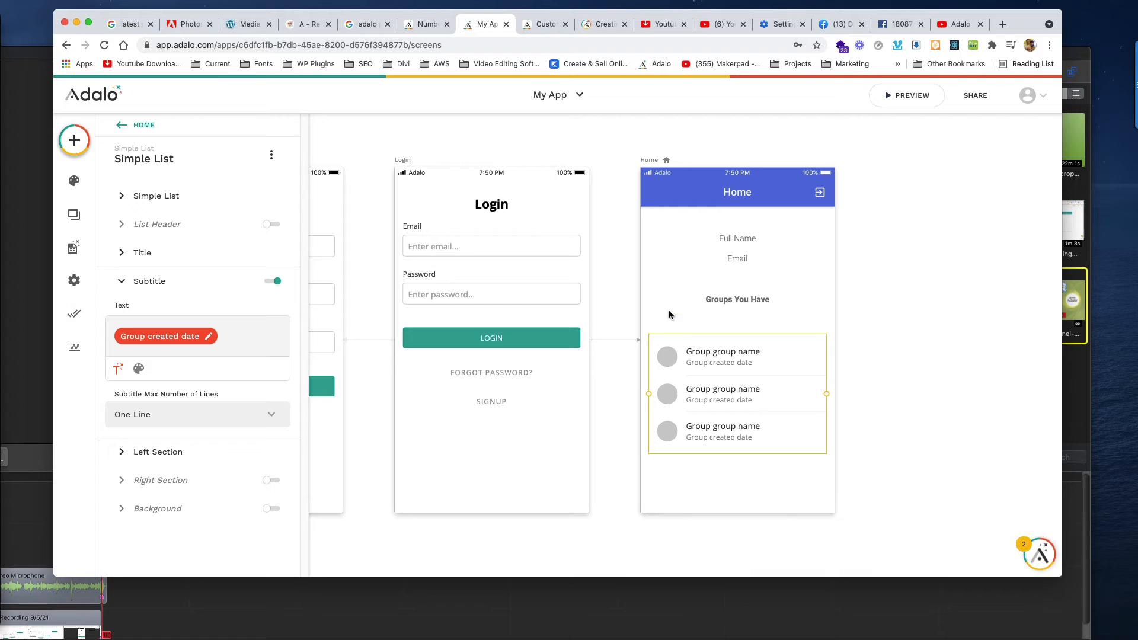
# - Try the Icon type for the list's Left Section, with the add_circle and add_to_queue icons
pyautogui.click(155, 456)
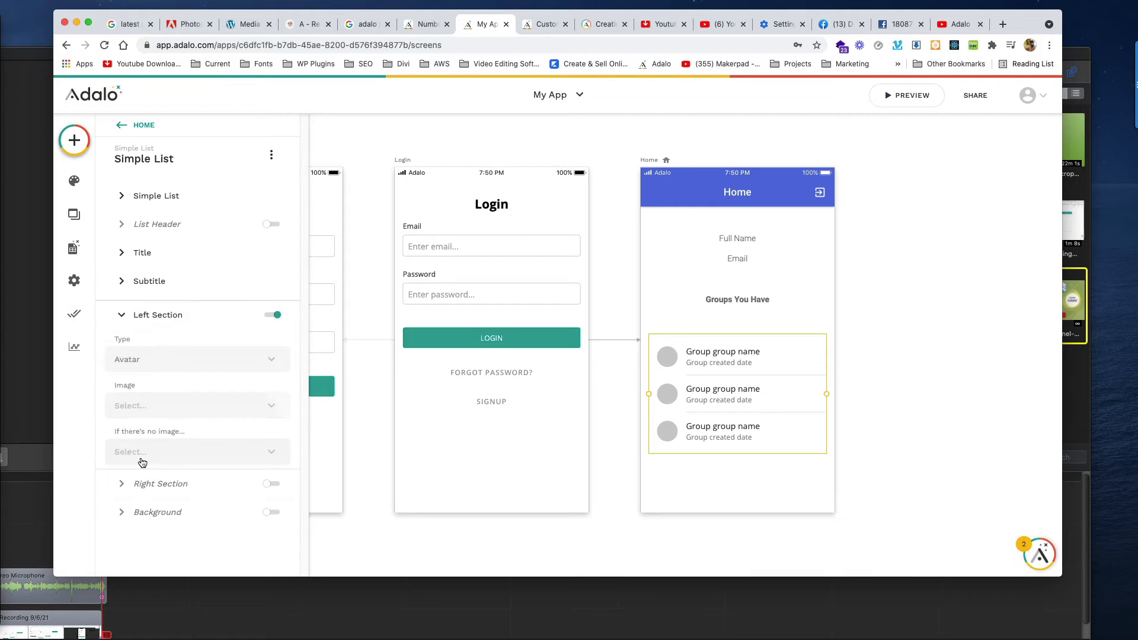
pyautogui.click(160, 347)
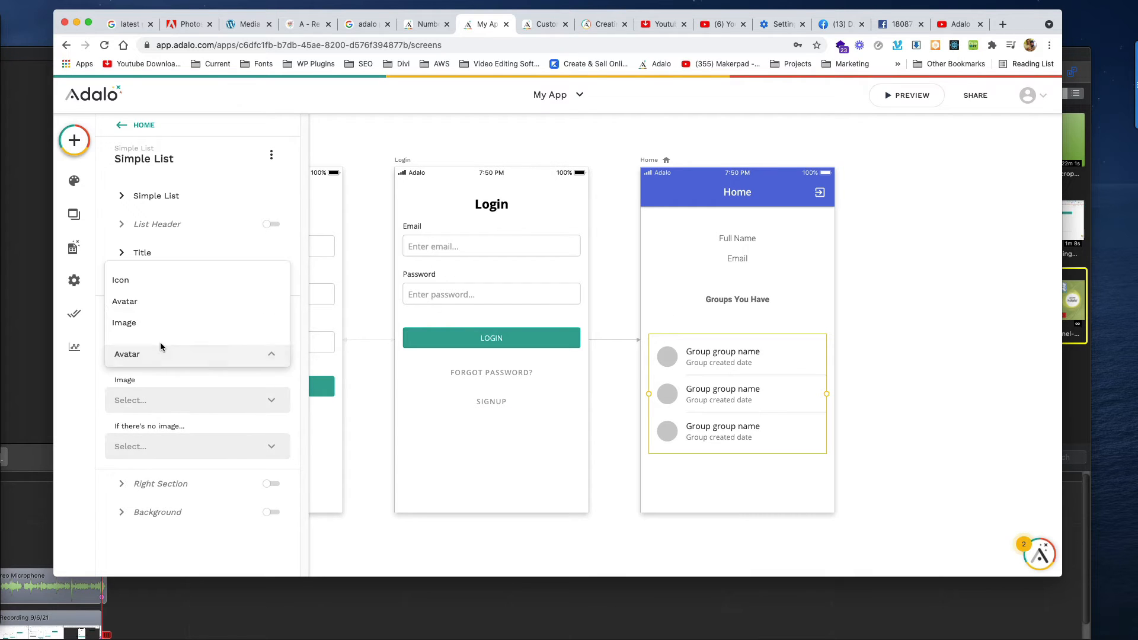
pyautogui.click(148, 280)
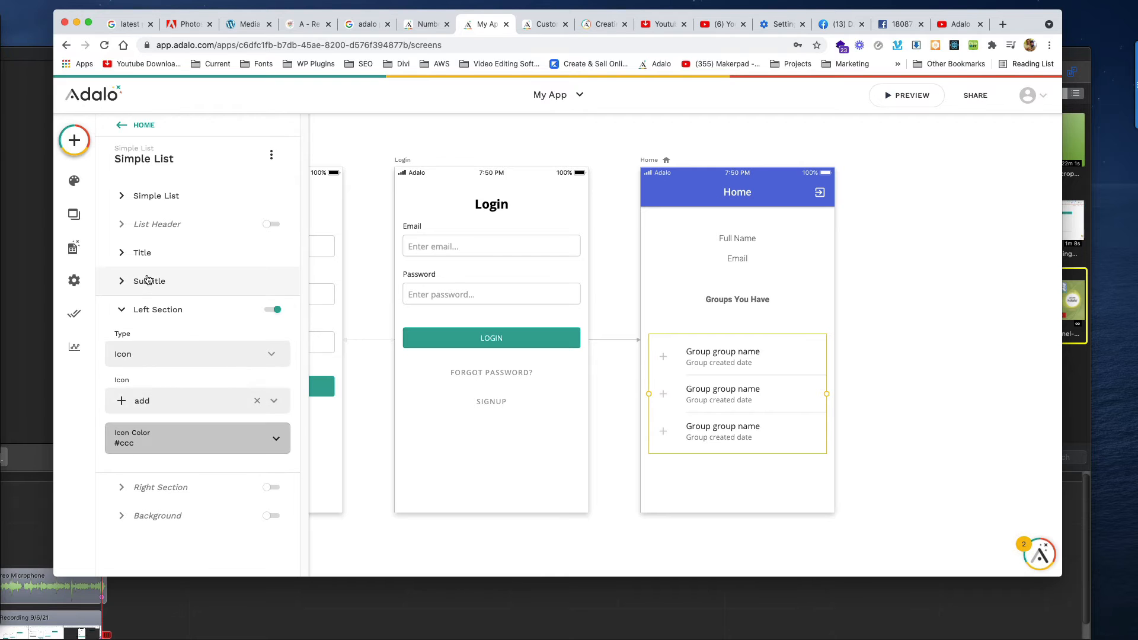
pyautogui.click(196, 403)
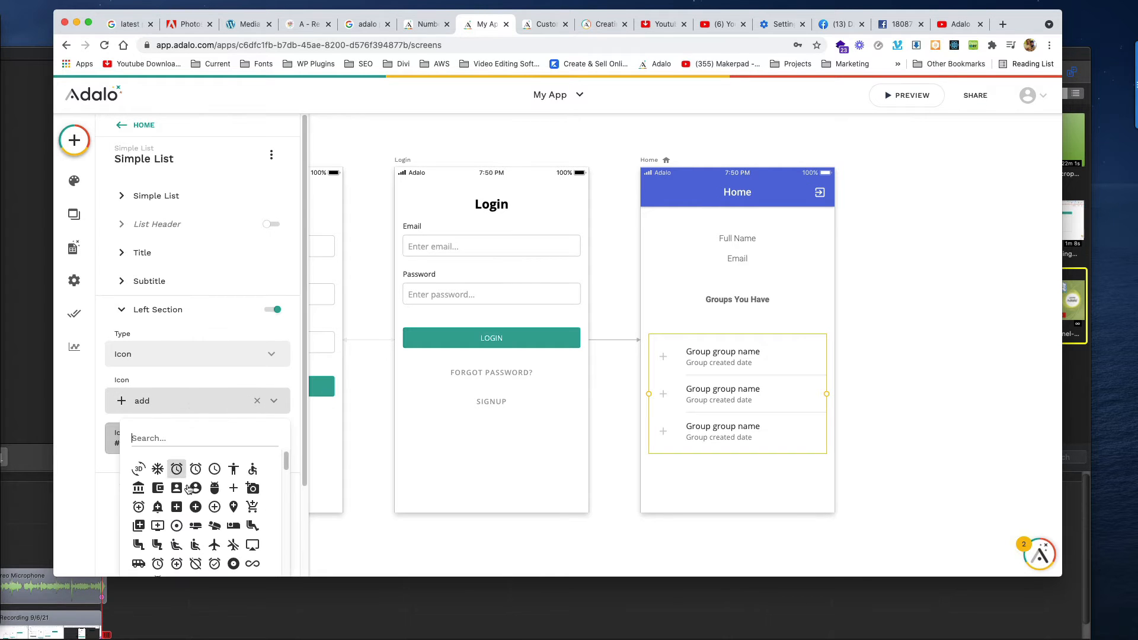
pyautogui.click(193, 501)
pyautogui.click(175, 405)
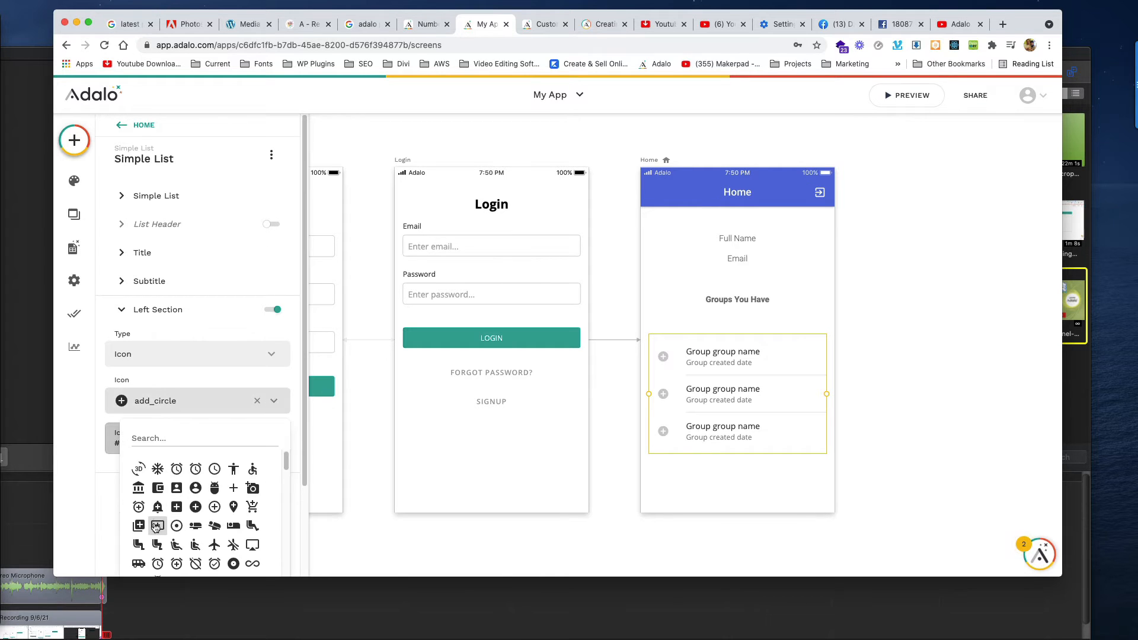
pyautogui.click(178, 520)
# - Try the Image and Avatar types for the list's Left Section, and disable the section
pyautogui.click(152, 356)
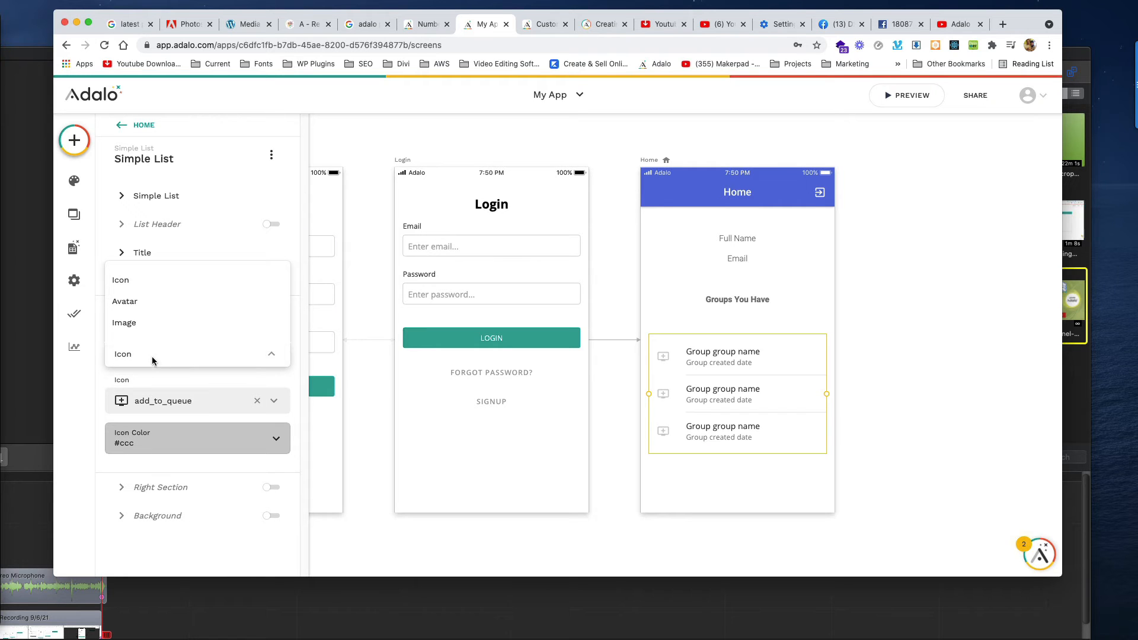
pyautogui.click(152, 323)
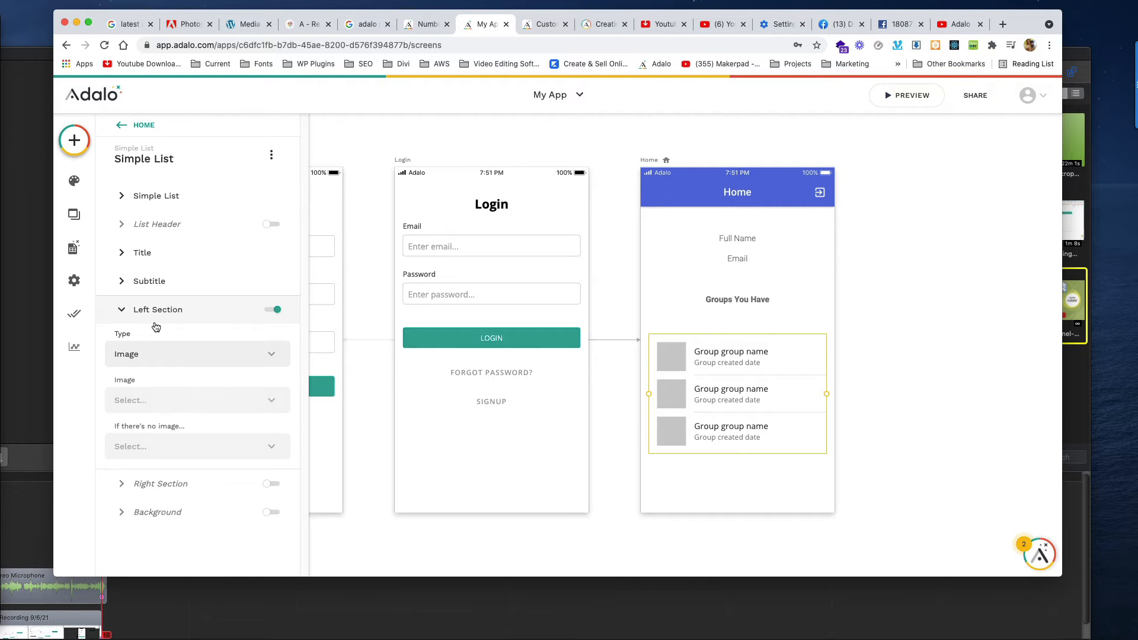
pyautogui.click(147, 355)
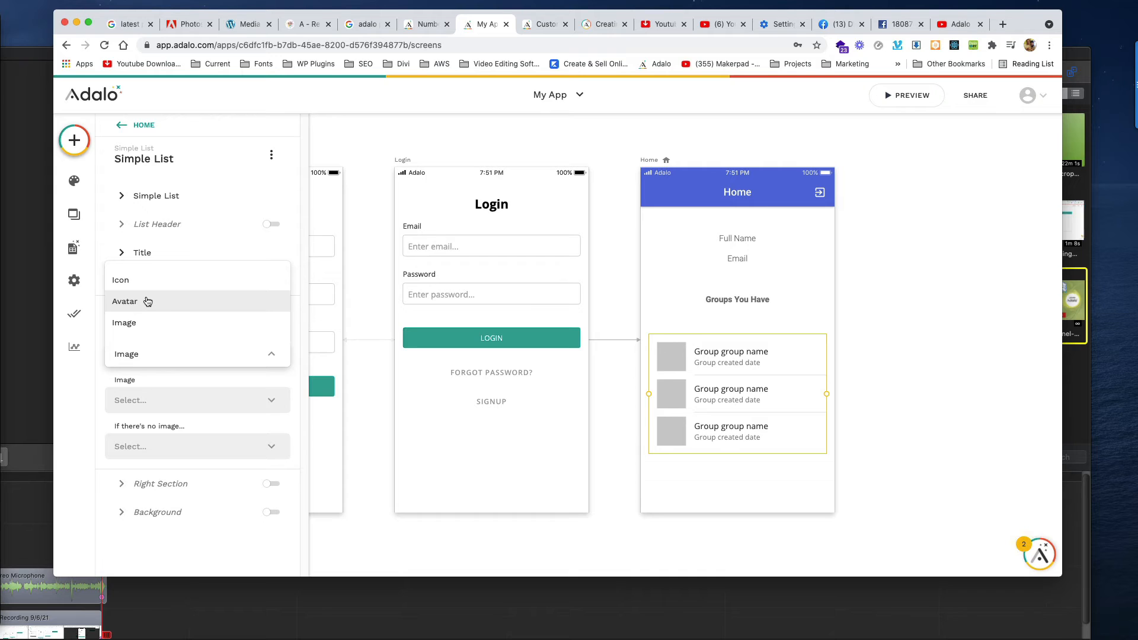
pyautogui.click(147, 301)
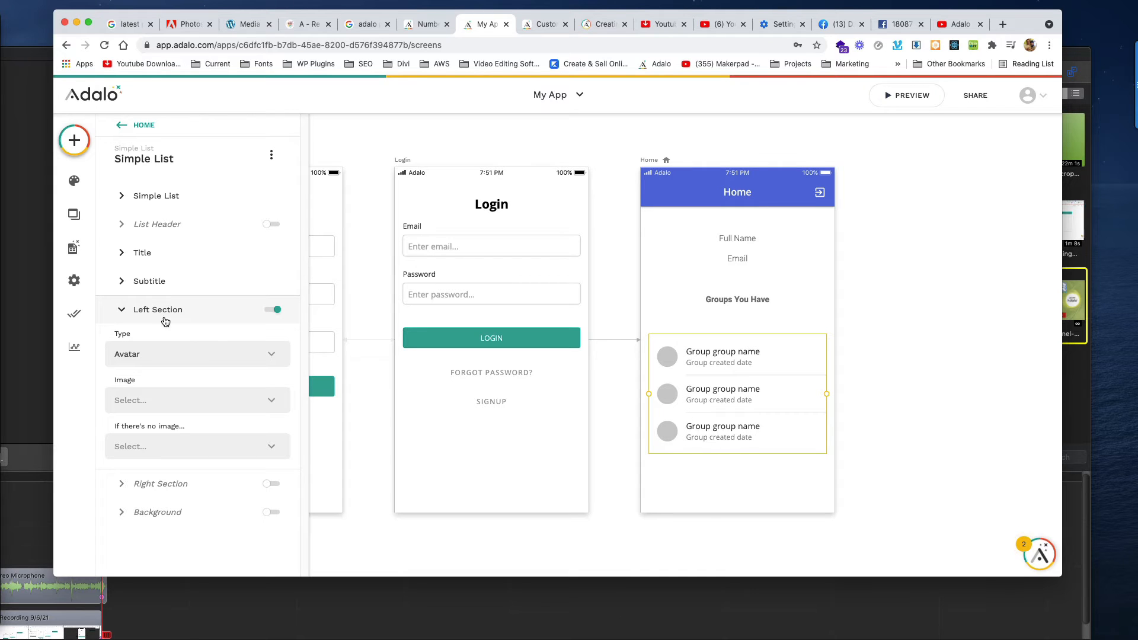
pyautogui.click(271, 309)
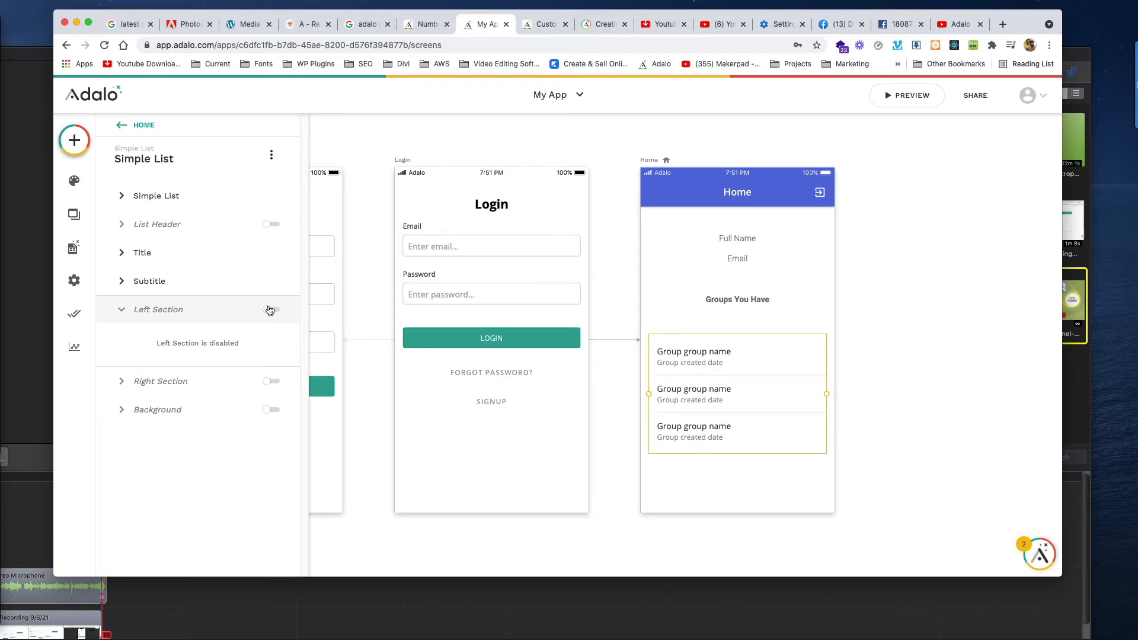
# - Set the groups list's divider to Full and preview the app
pyautogui.click(124, 198)
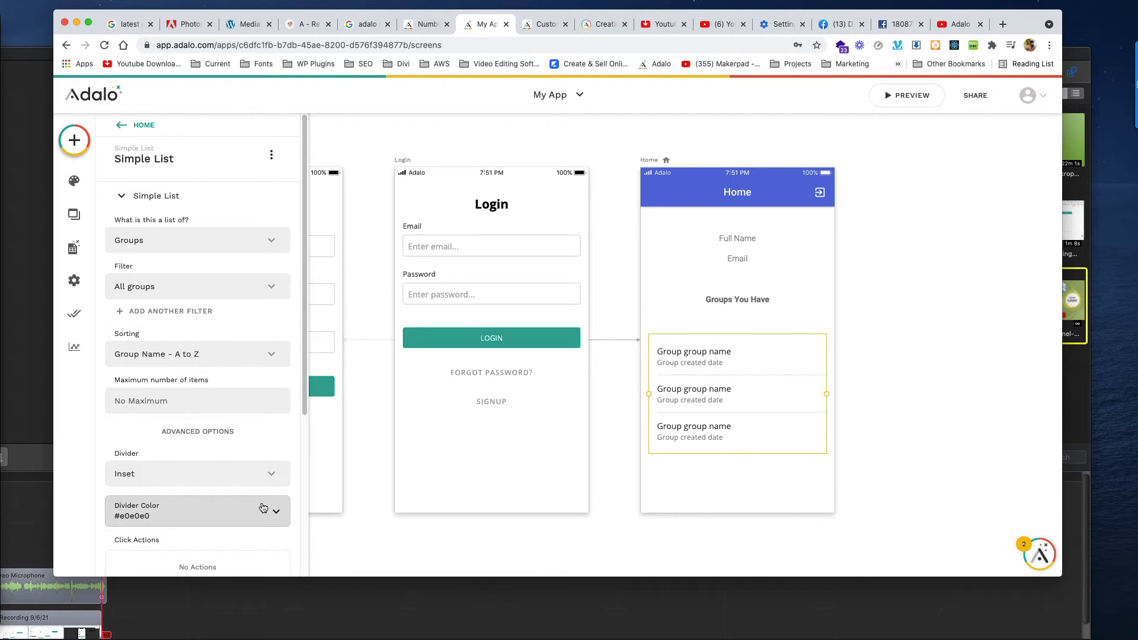
pyautogui.scroll(-3, 183, 424)
pyautogui.click(187, 378)
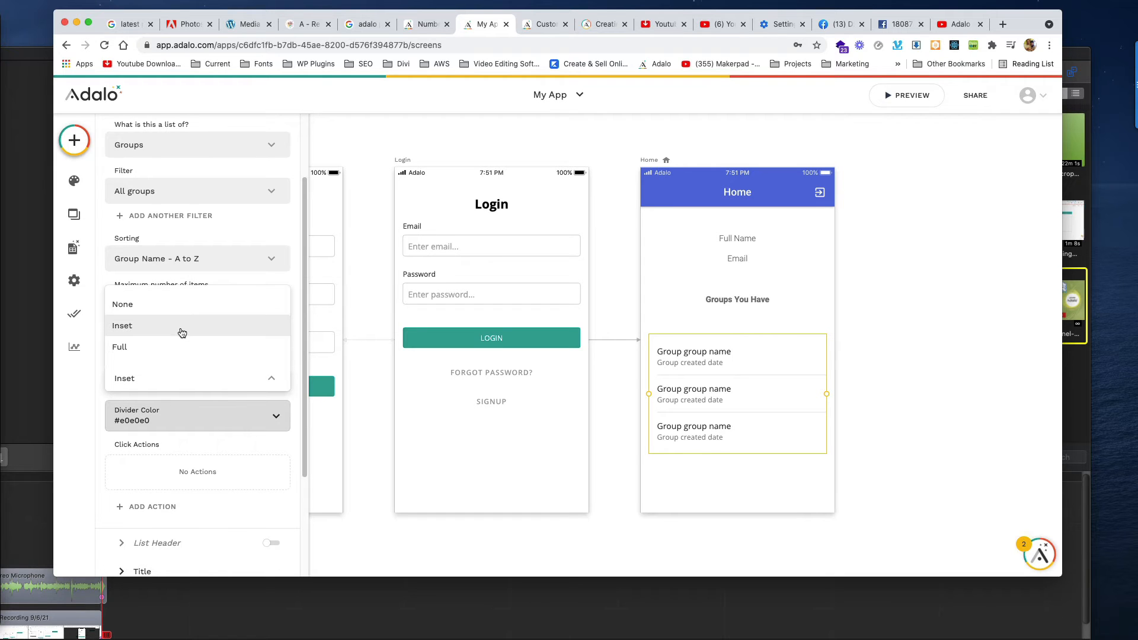
pyautogui.click(181, 343)
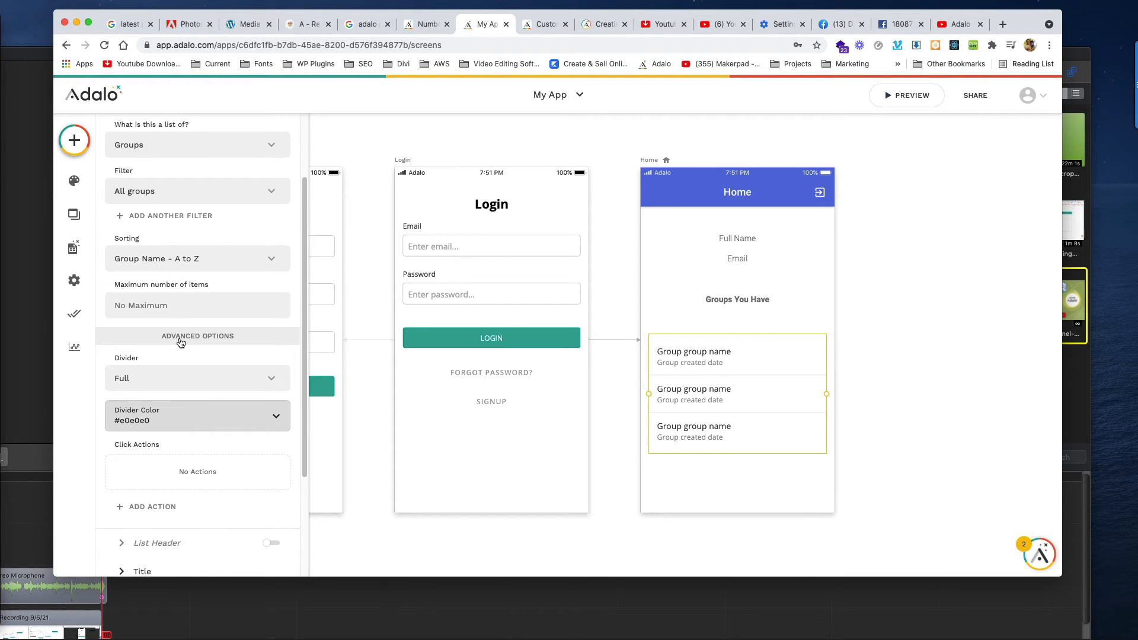
pyautogui.click(887, 407)
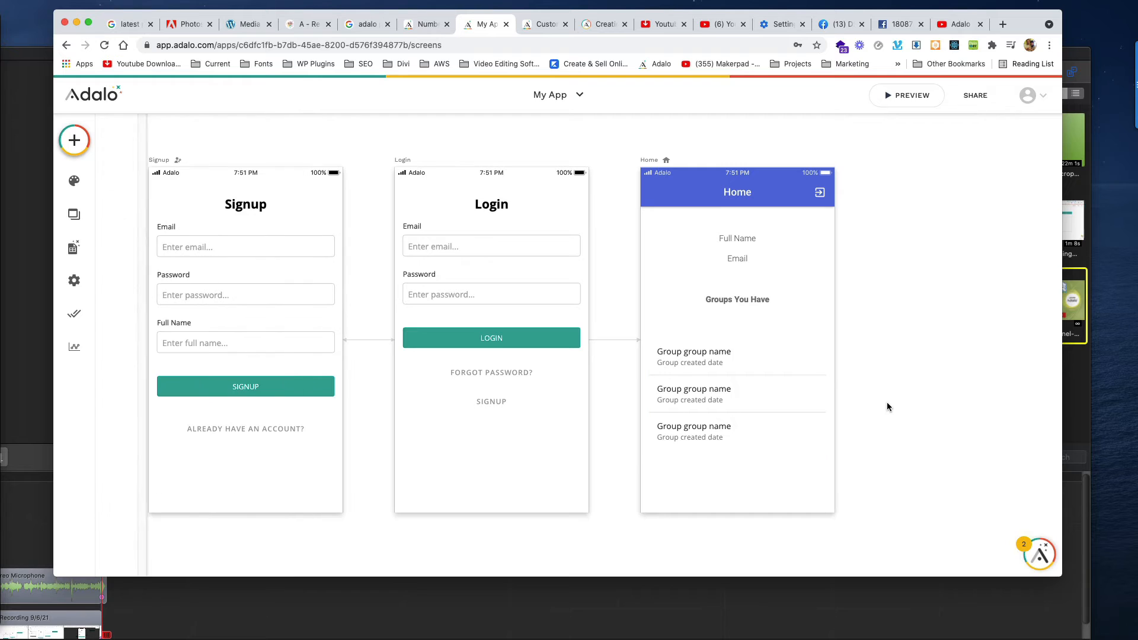
pyautogui.click(909, 99)
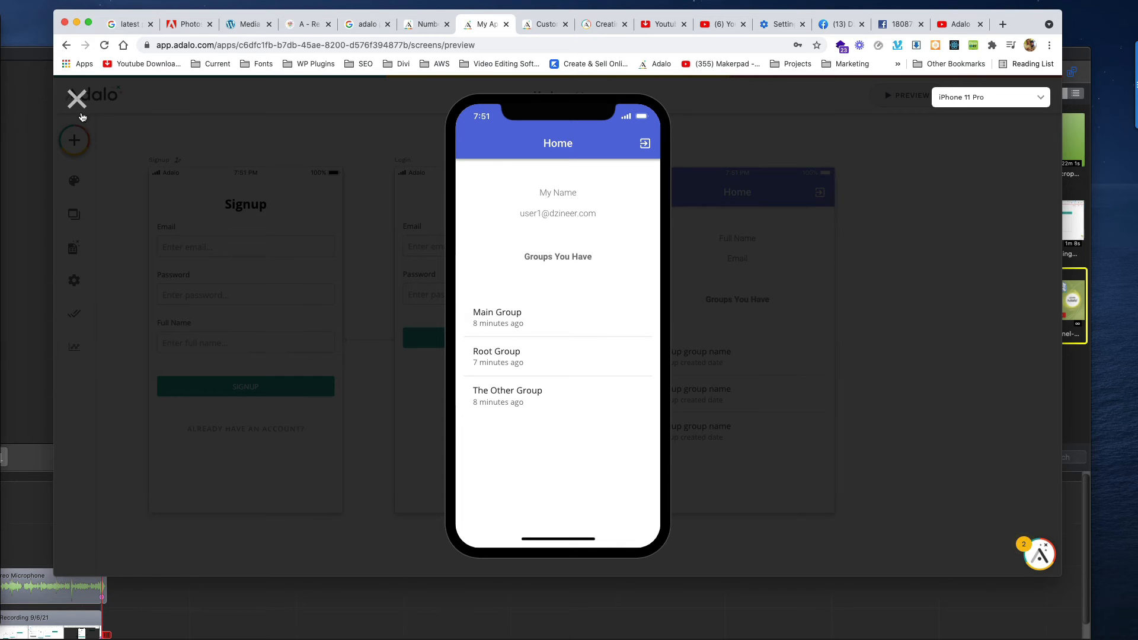
# - Set the groups list's divider to Inset and check the Home screen in the app preview
pyautogui.click(77, 100)
pyautogui.click(680, 382)
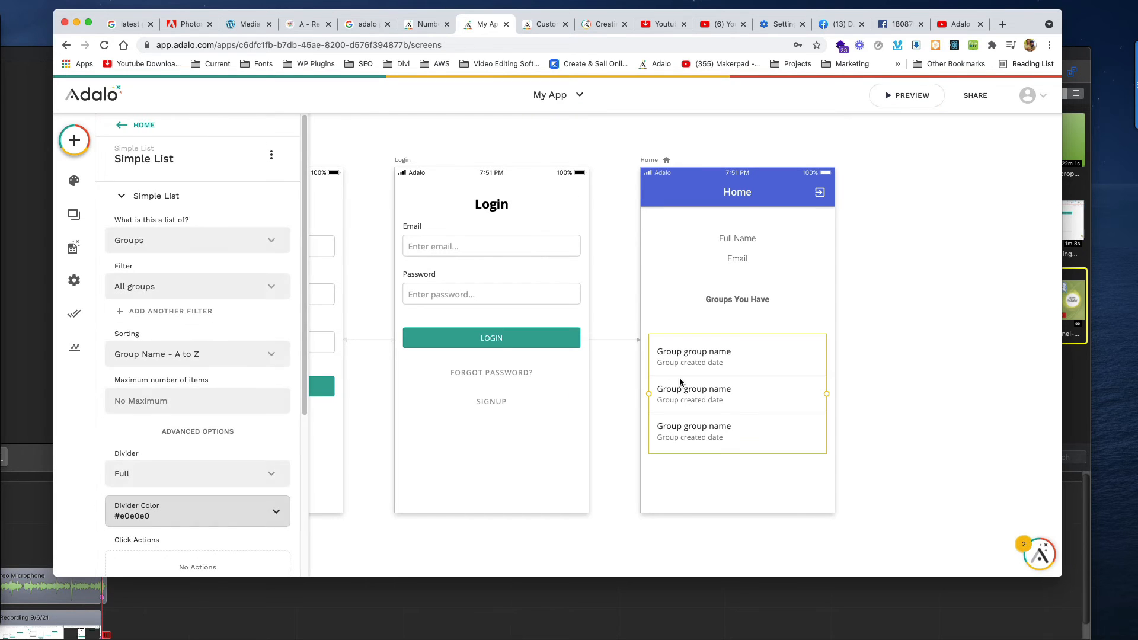
pyautogui.click(169, 471)
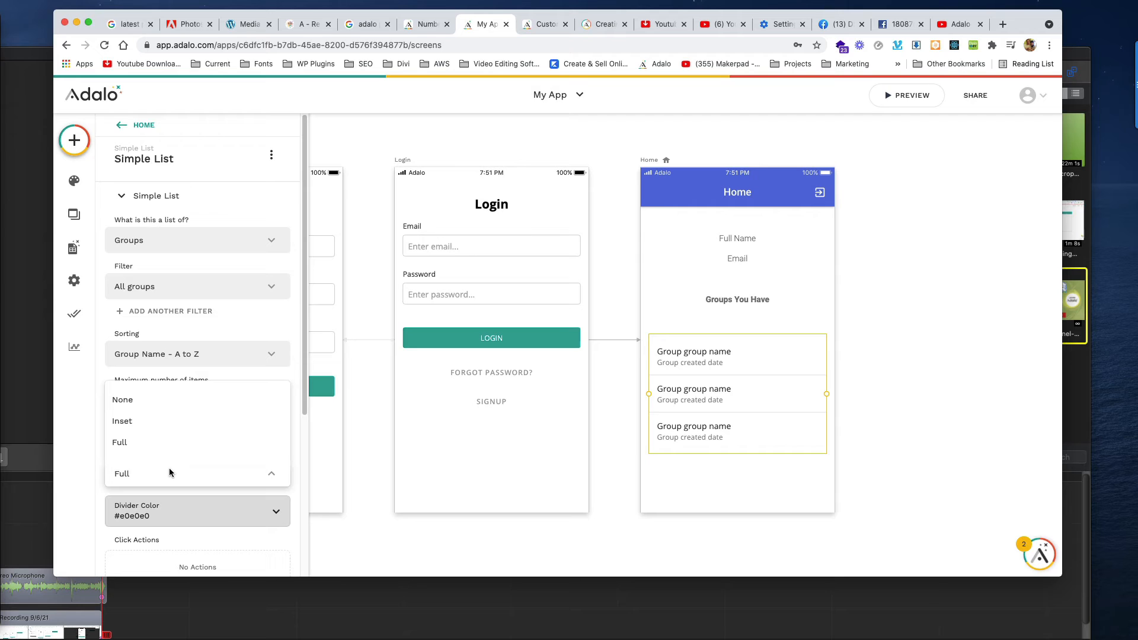
pyautogui.click(163, 431)
pyautogui.click(883, 382)
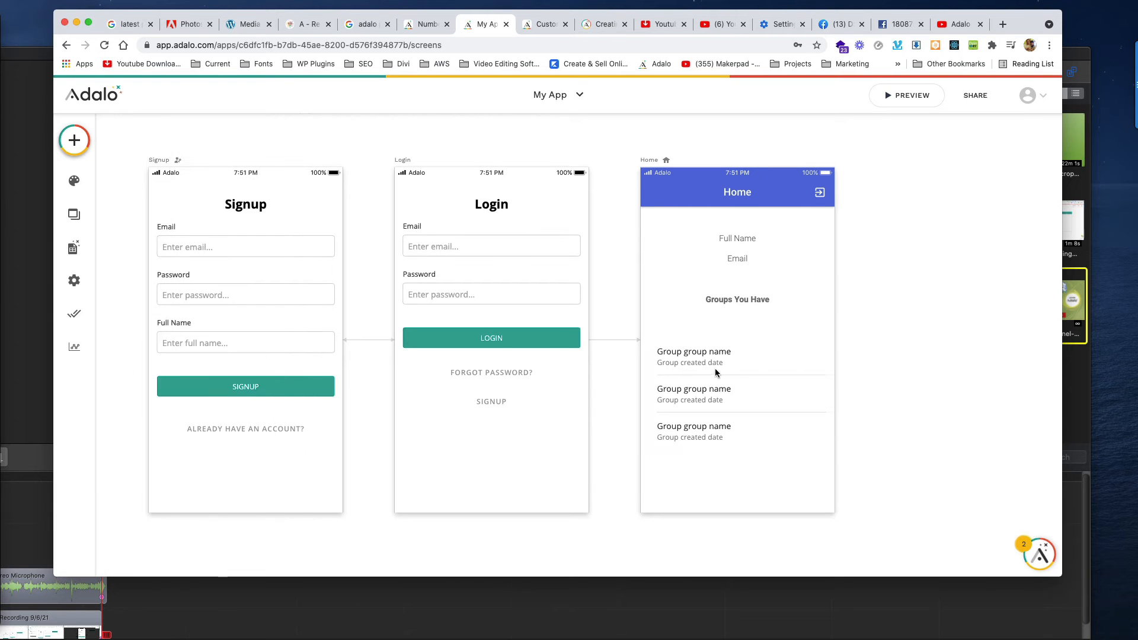
pyautogui.click(911, 99)
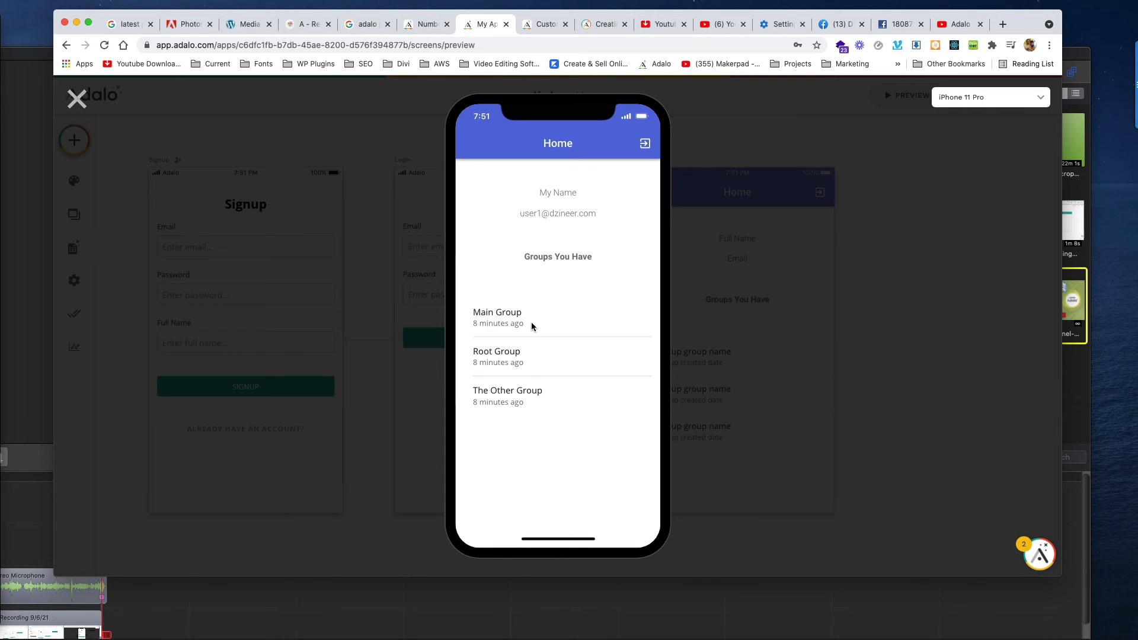
pyautogui.click(77, 99)
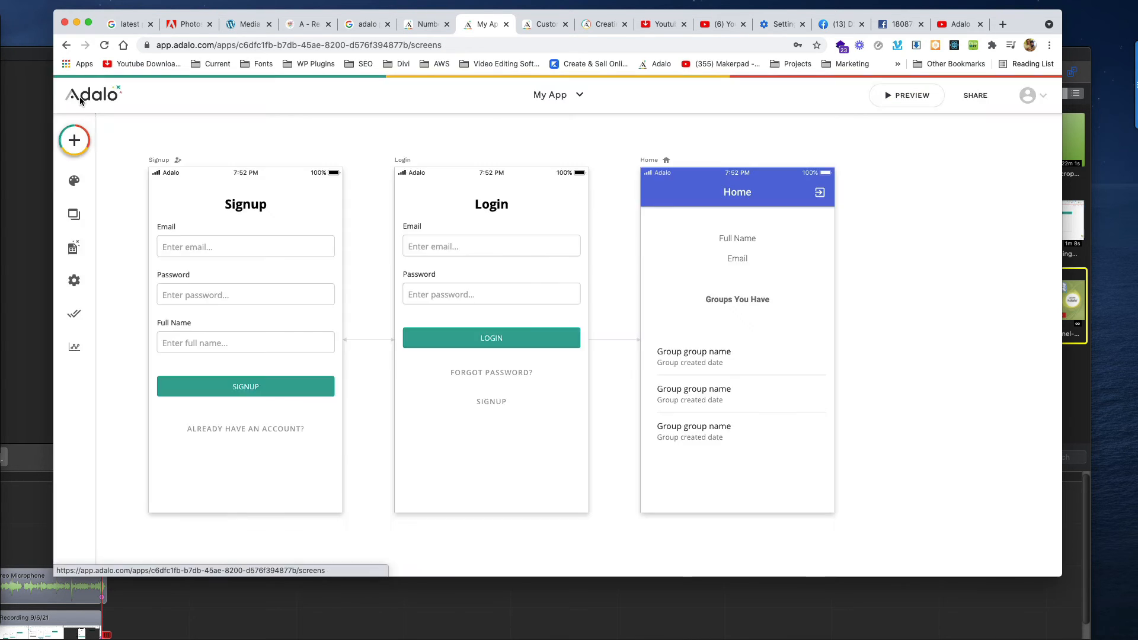
# - Try the groups list with its divider set to None and check it in the app preview
pyautogui.click(700, 368)
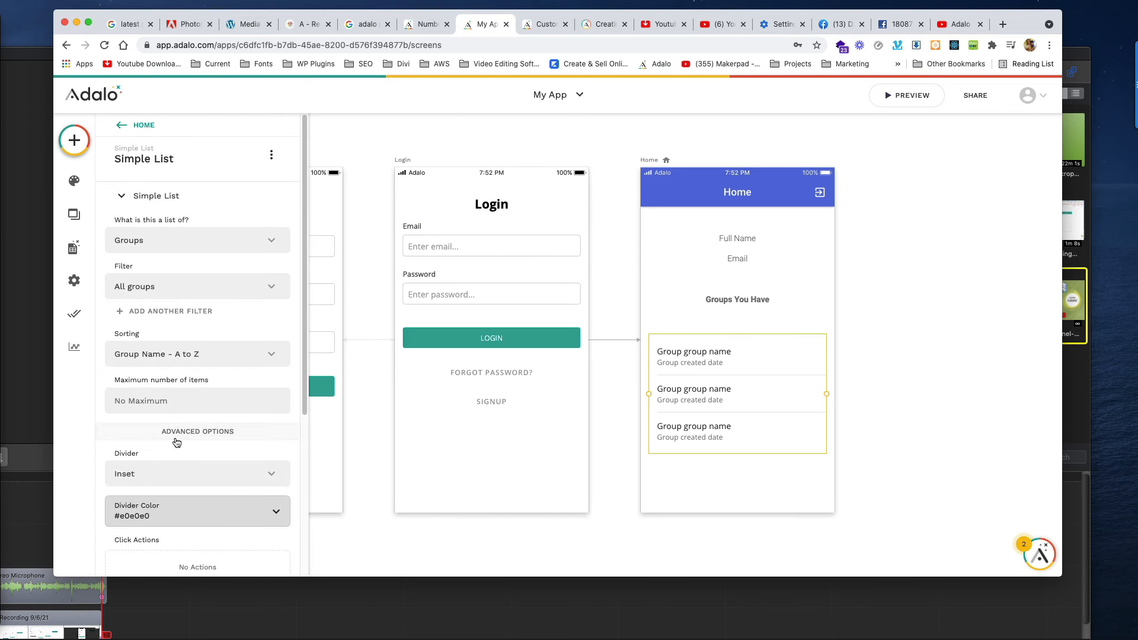
pyautogui.click(155, 472)
pyautogui.click(168, 398)
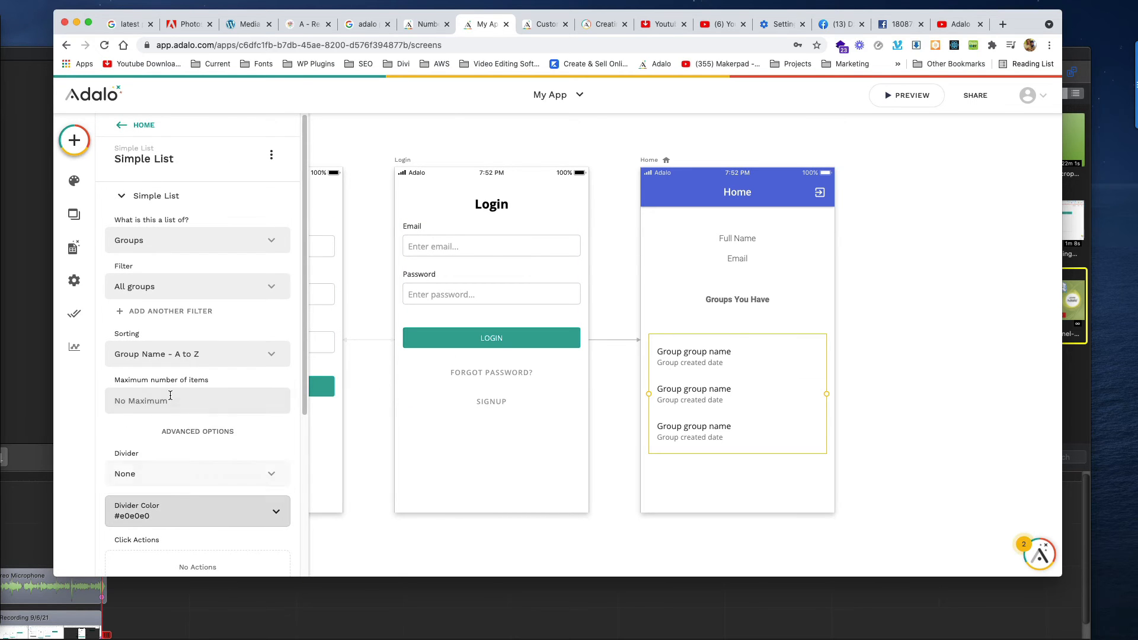
pyautogui.click(916, 279)
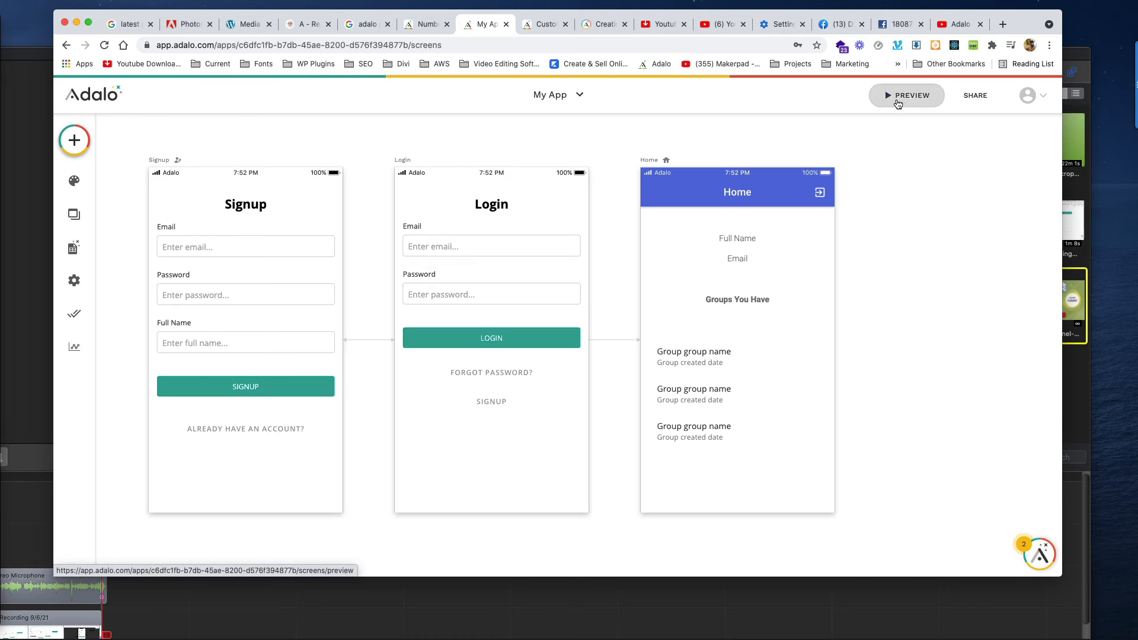
pyautogui.click(906, 96)
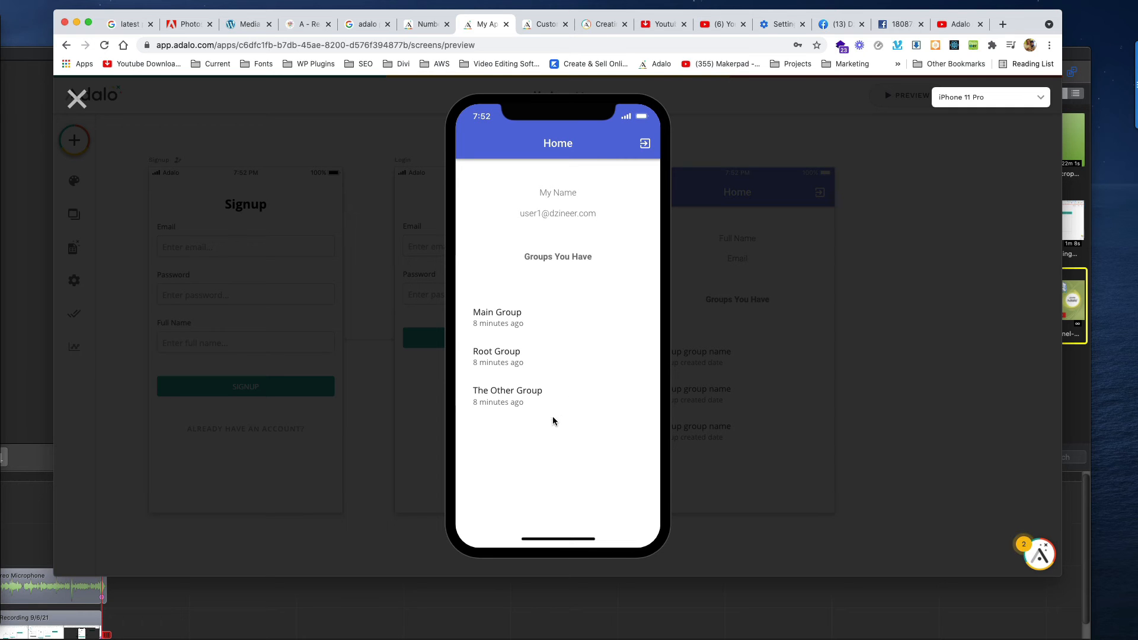
pyautogui.click(75, 101)
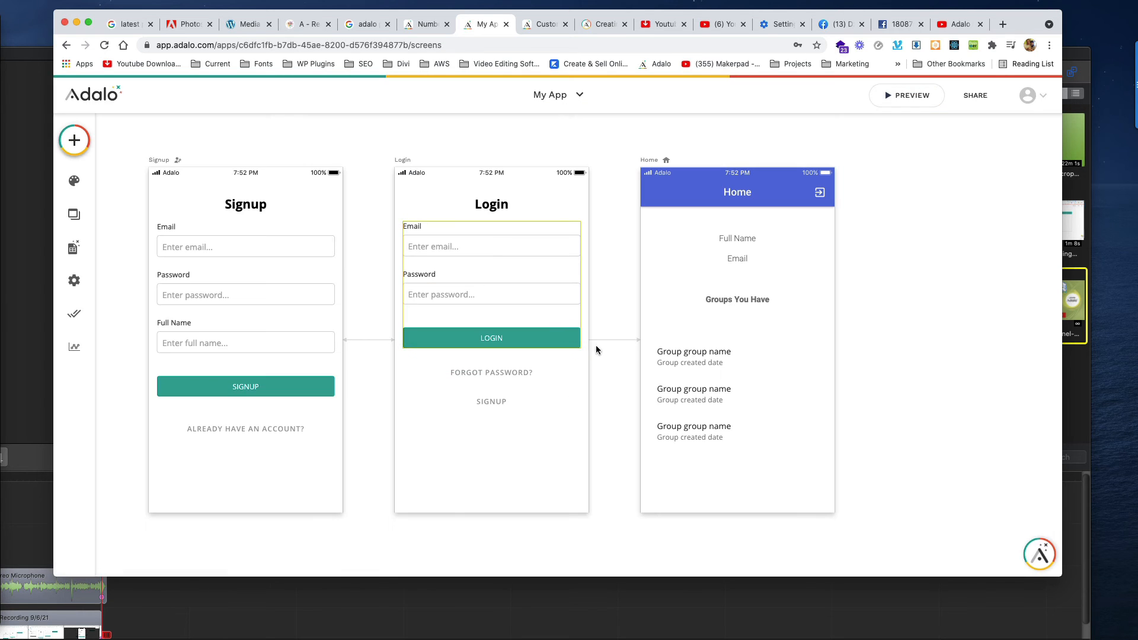
# - Set the groups list's divider back to Inset
pyautogui.click(676, 373)
pyautogui.click(195, 474)
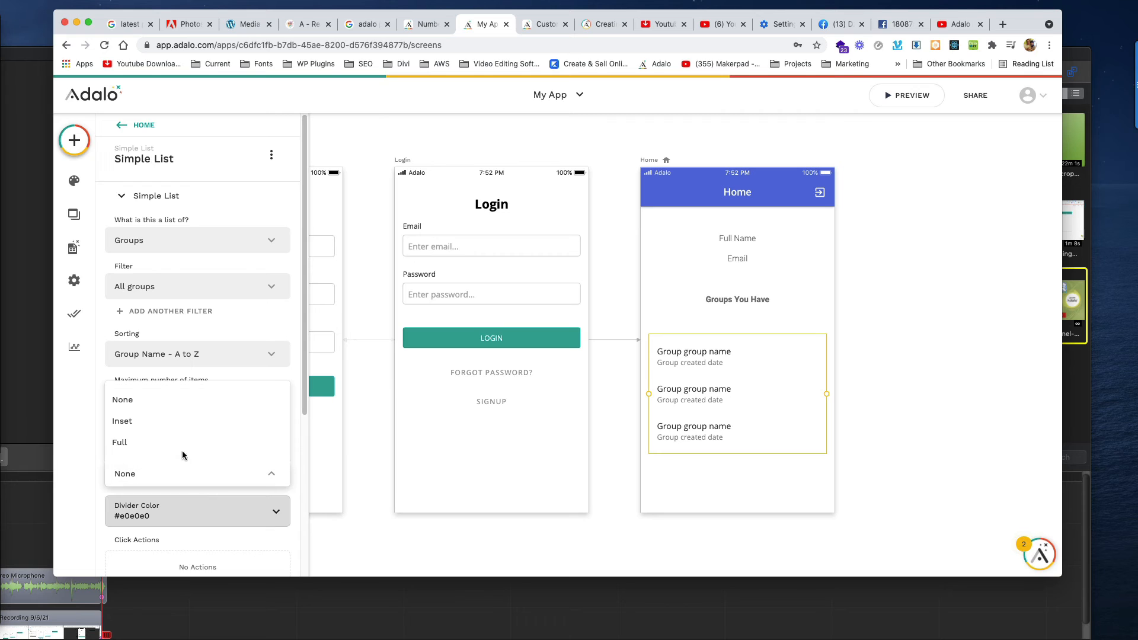
pyautogui.click(178, 422)
pyautogui.click(975, 344)
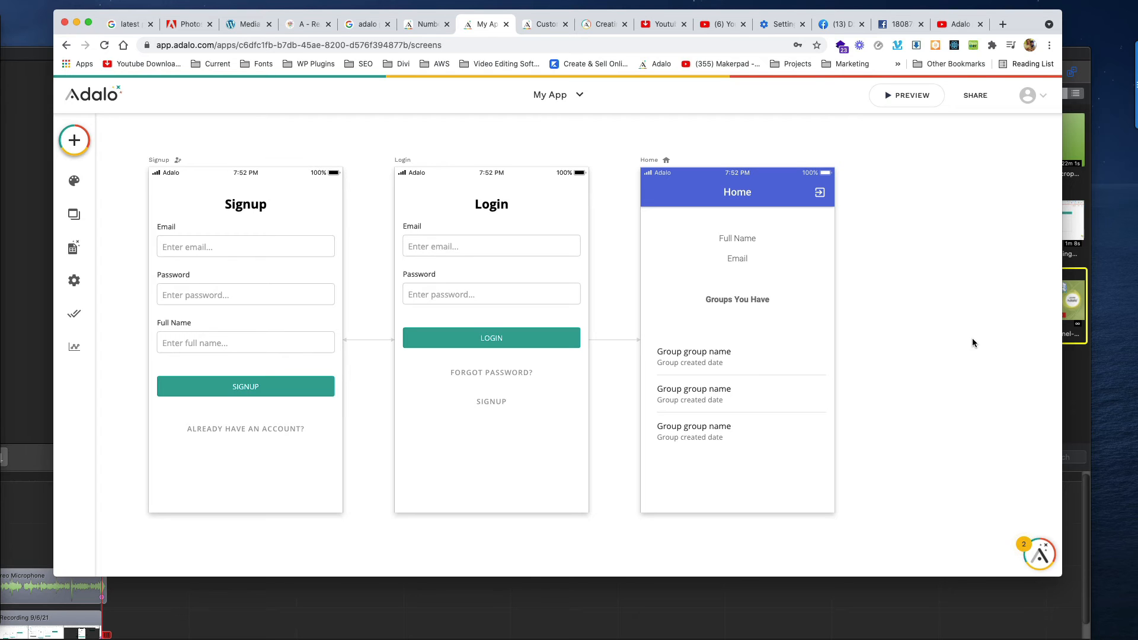
# - Enable the groups list's List Header and set its title to "Groups You Have"
pyautogui.click(745, 406)
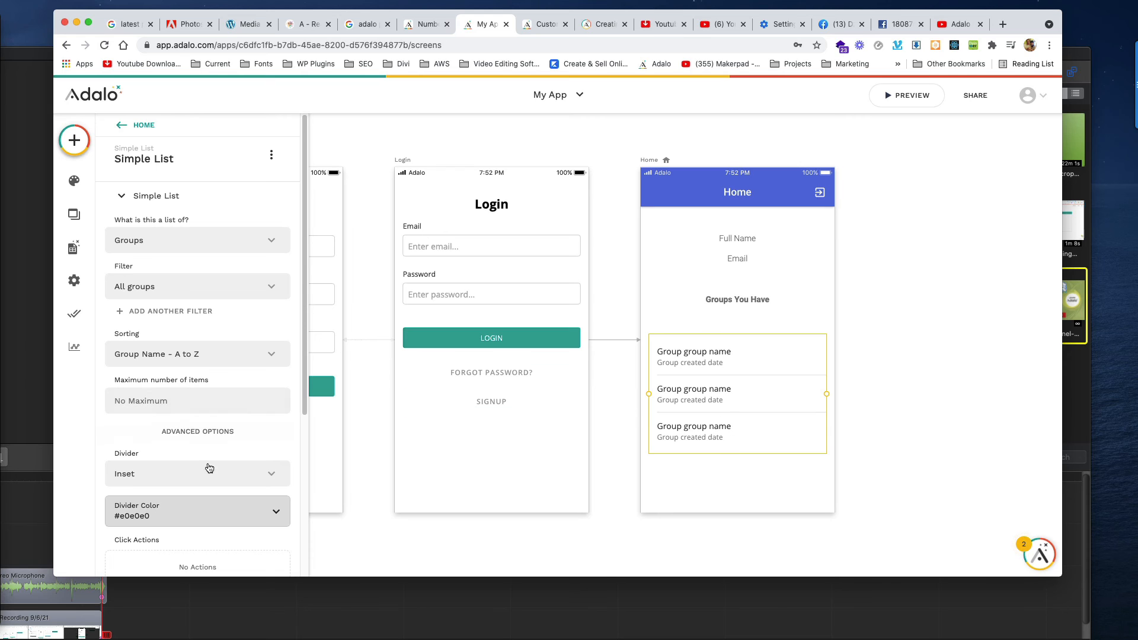
pyautogui.scroll(-1, 213, 456)
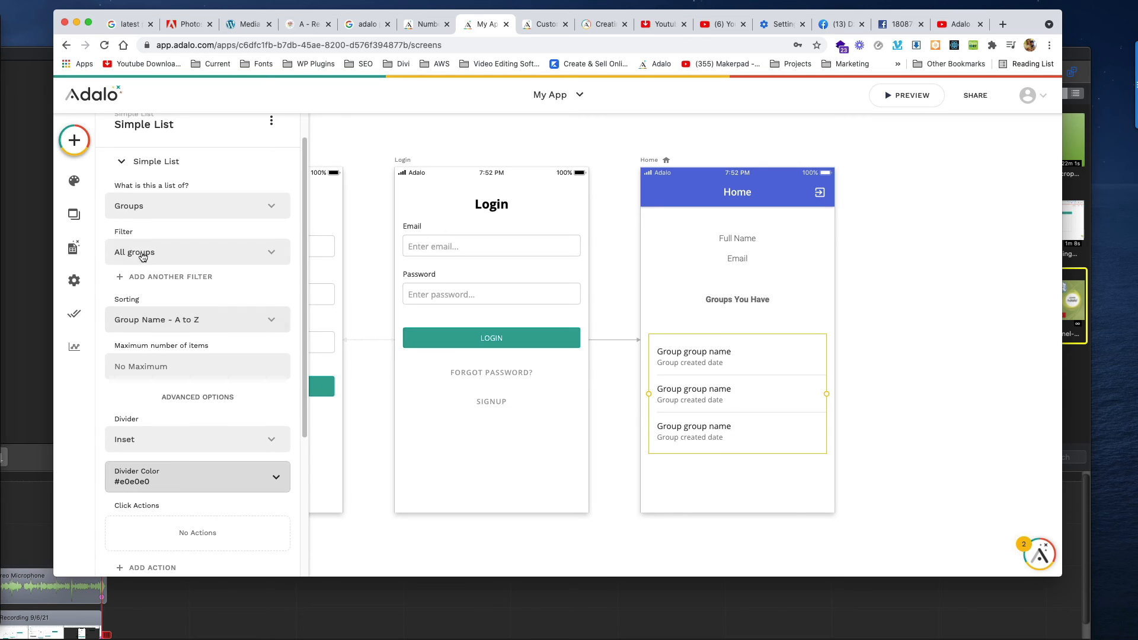
pyautogui.scroll(-1, 215, 349)
pyautogui.scroll(-5, 215, 350)
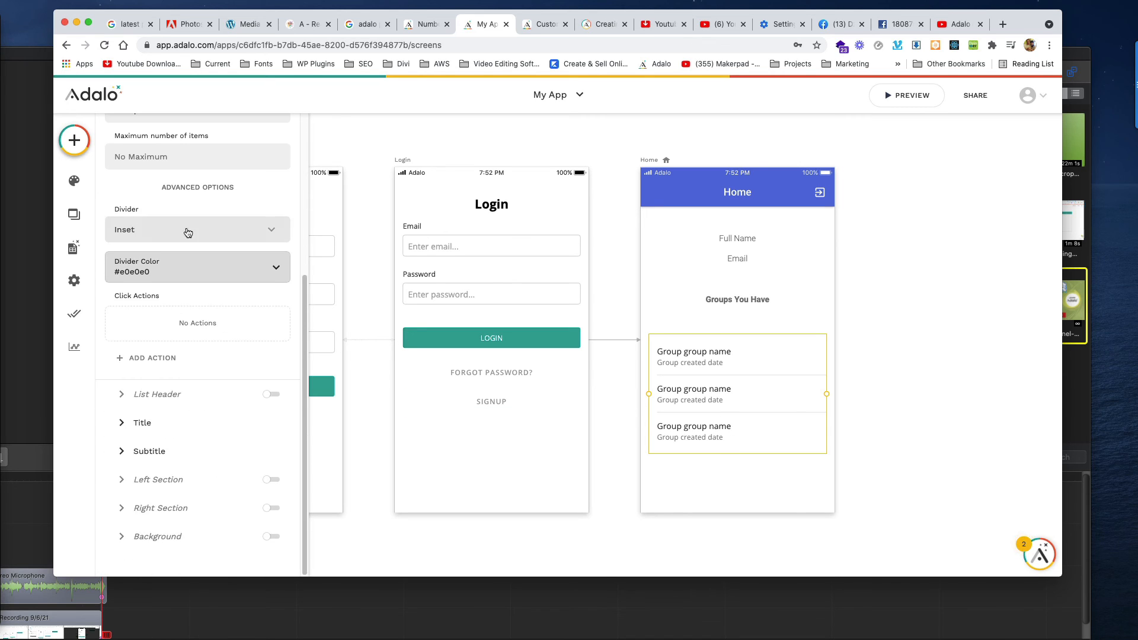
pyautogui.click(121, 422)
pyautogui.click(125, 253)
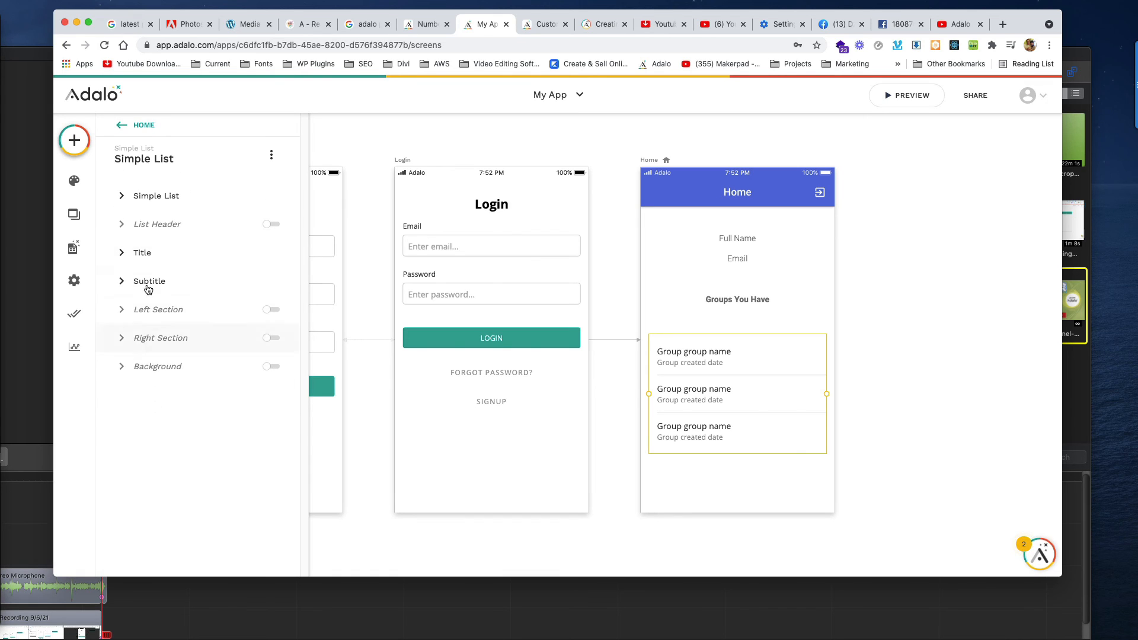
pyautogui.click(178, 225)
pyautogui.click(273, 224)
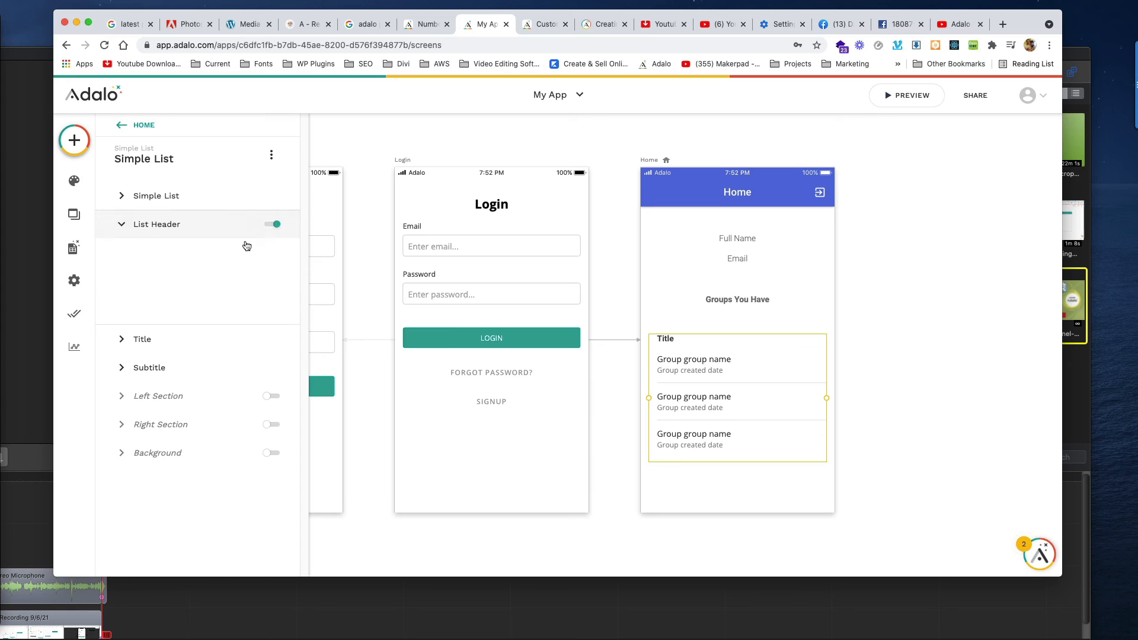
pyautogui.doubleClick(172, 271)
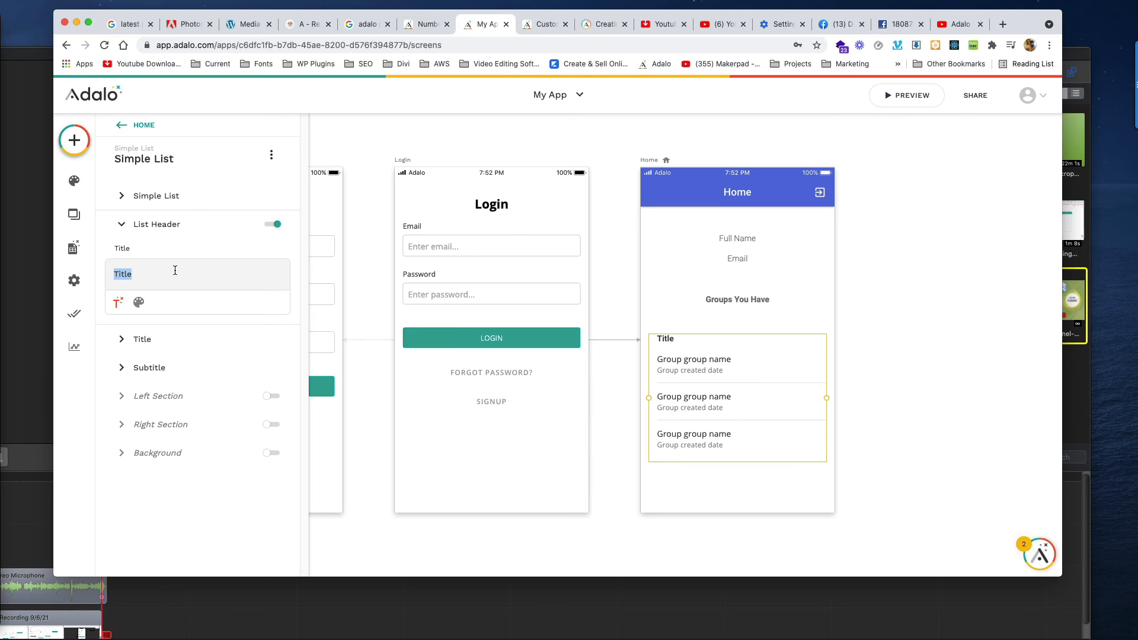
pyautogui.write('Groups You Have')
# - Delete the standalone "Groups You Have" text above the list on the Home screen
pyautogui.click(739, 300)
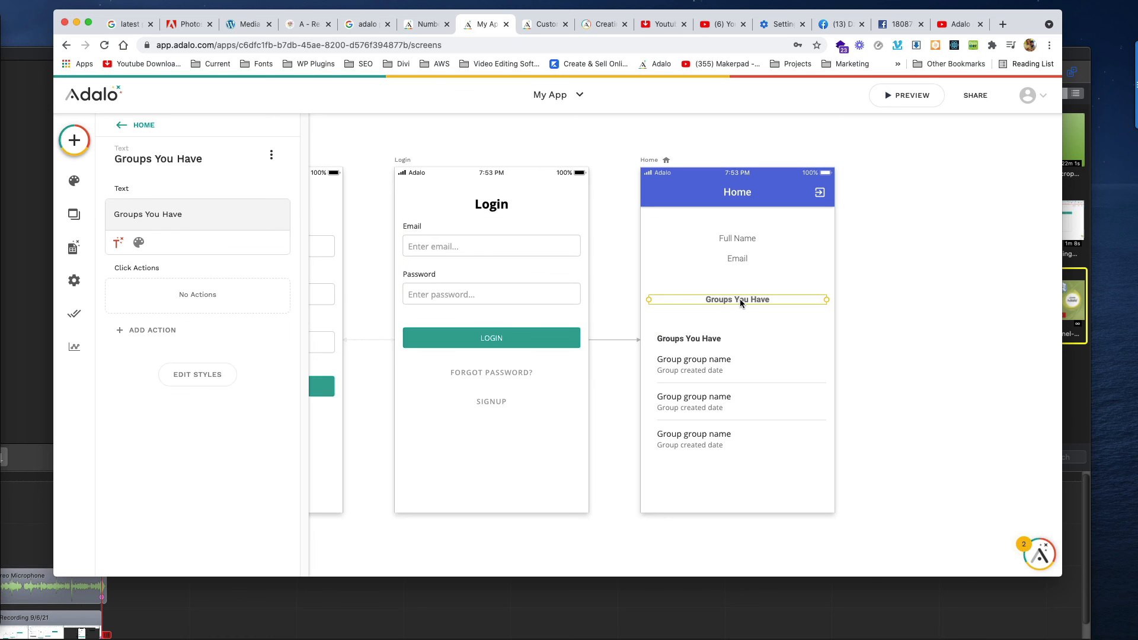
pyautogui.press('Delete')
# - Move the groups list up into the space below the Email text and preview the app
pyautogui.moveTo(733, 358); pyautogui.dragTo(734, 344)
pyautogui.click(745, 468)
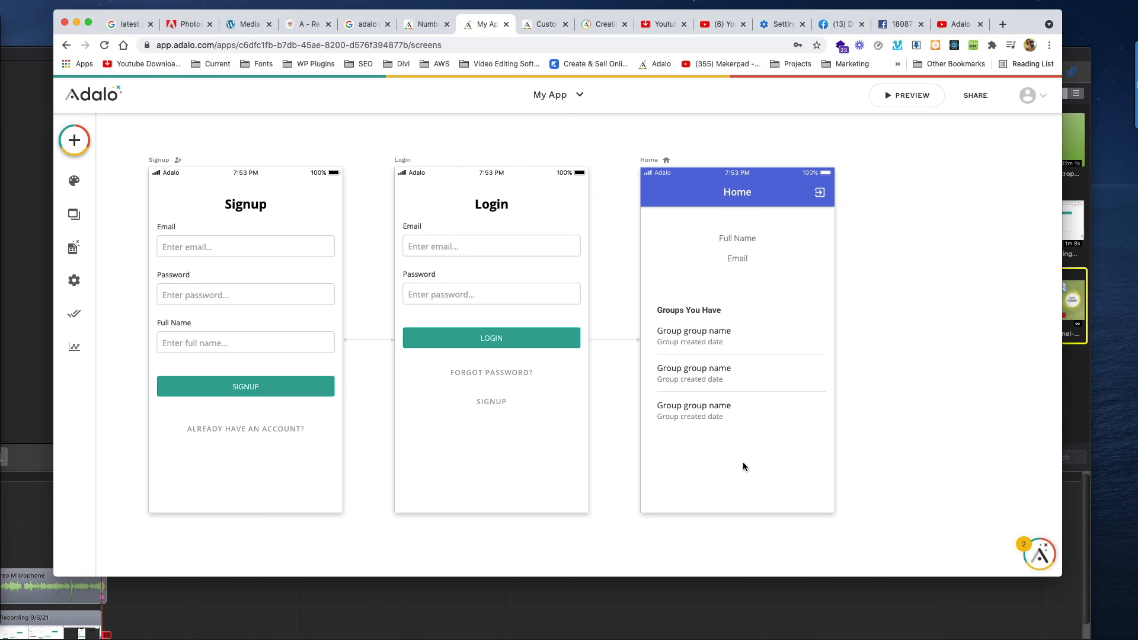
pyautogui.click(899, 95)
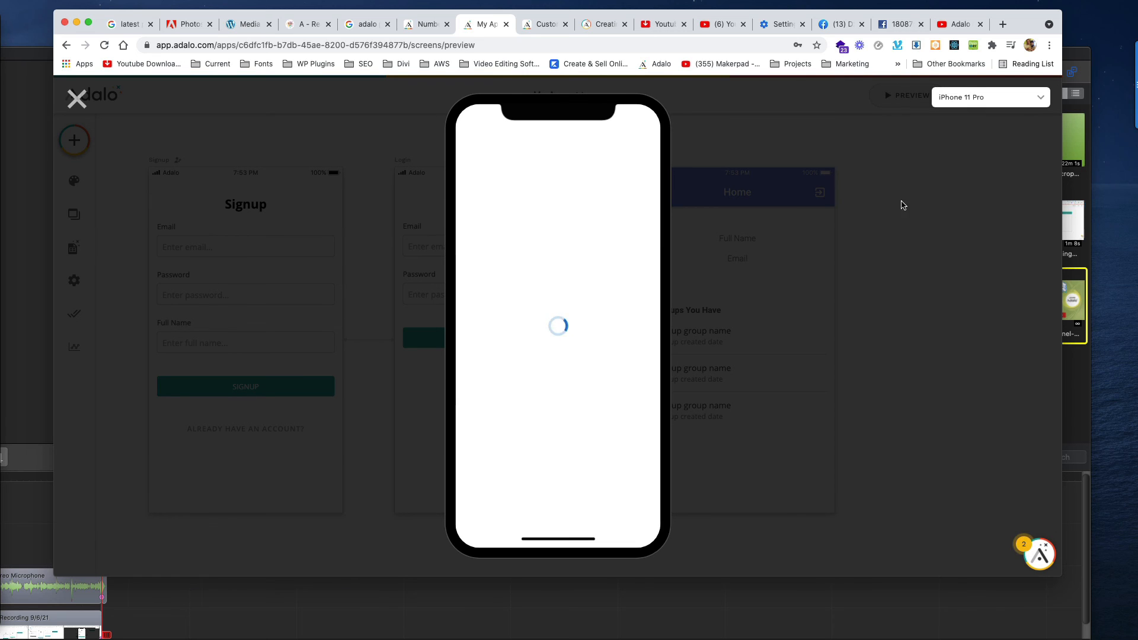